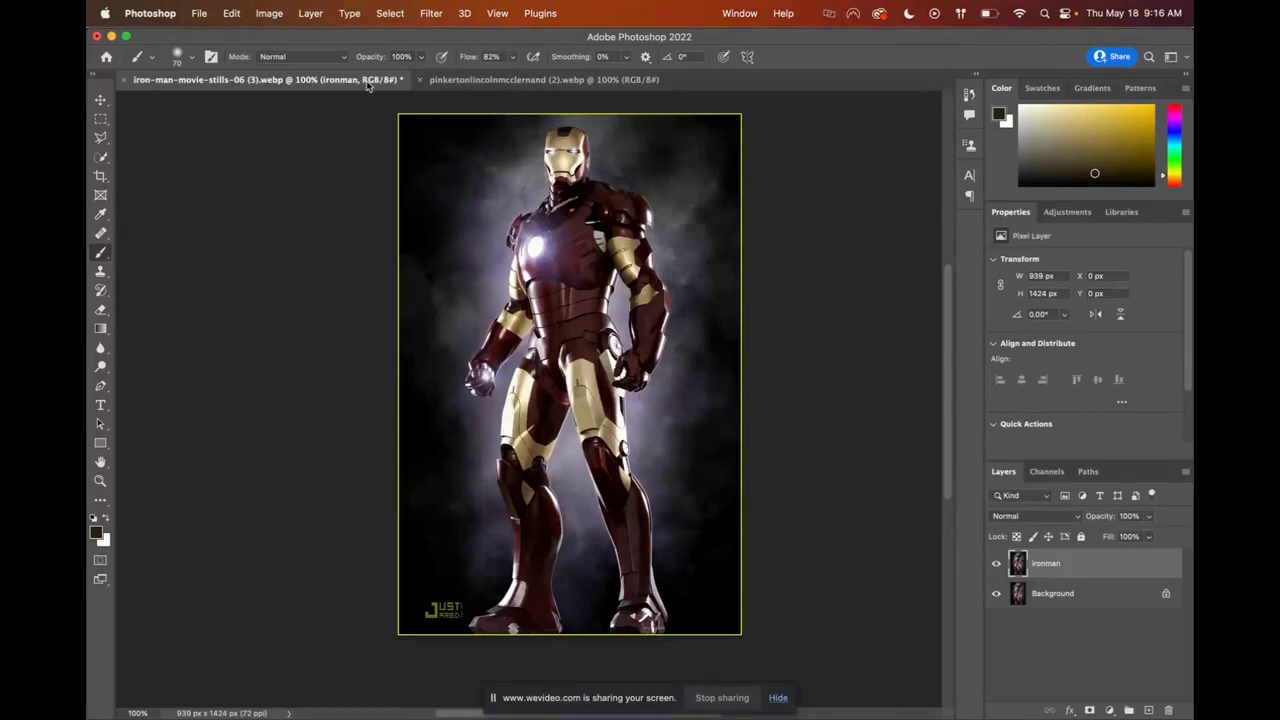
Step: Glance at the Civil War camp photo, then switch back to the iron-man document
{"action": "left_click", "coordinate": [449, 81]}
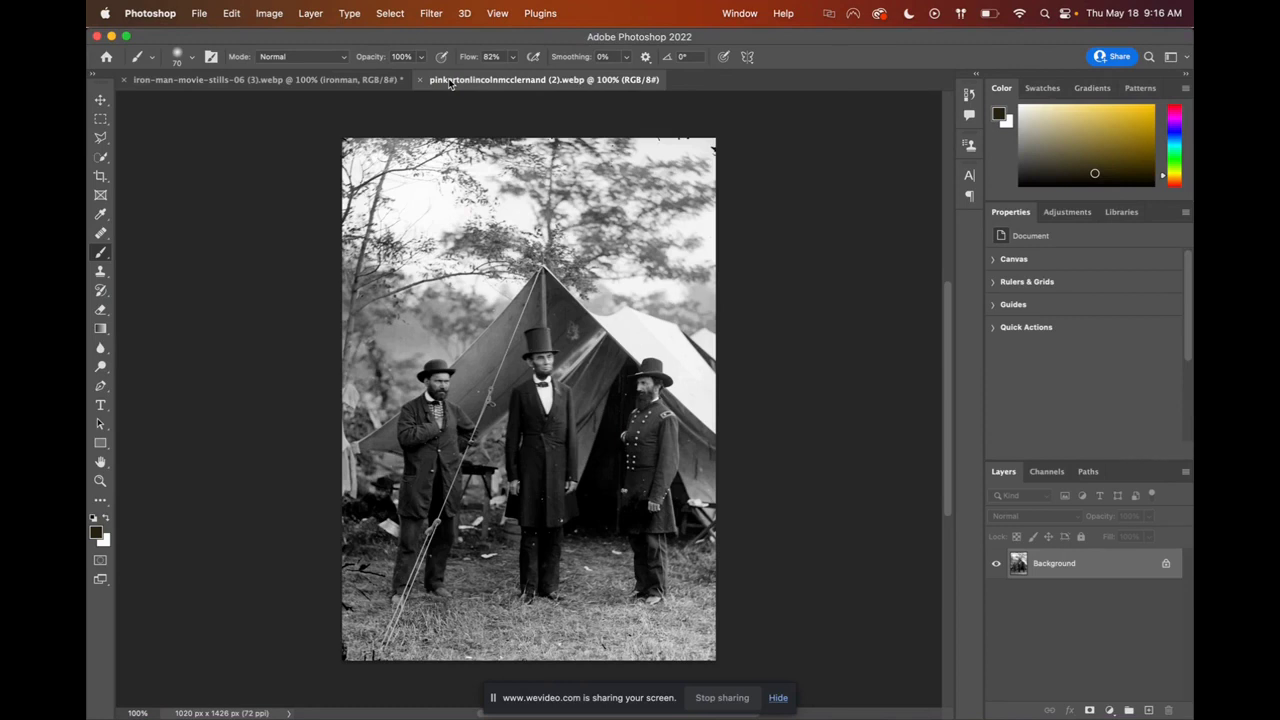
{"action": "left_click", "coordinate": [287, 80]}
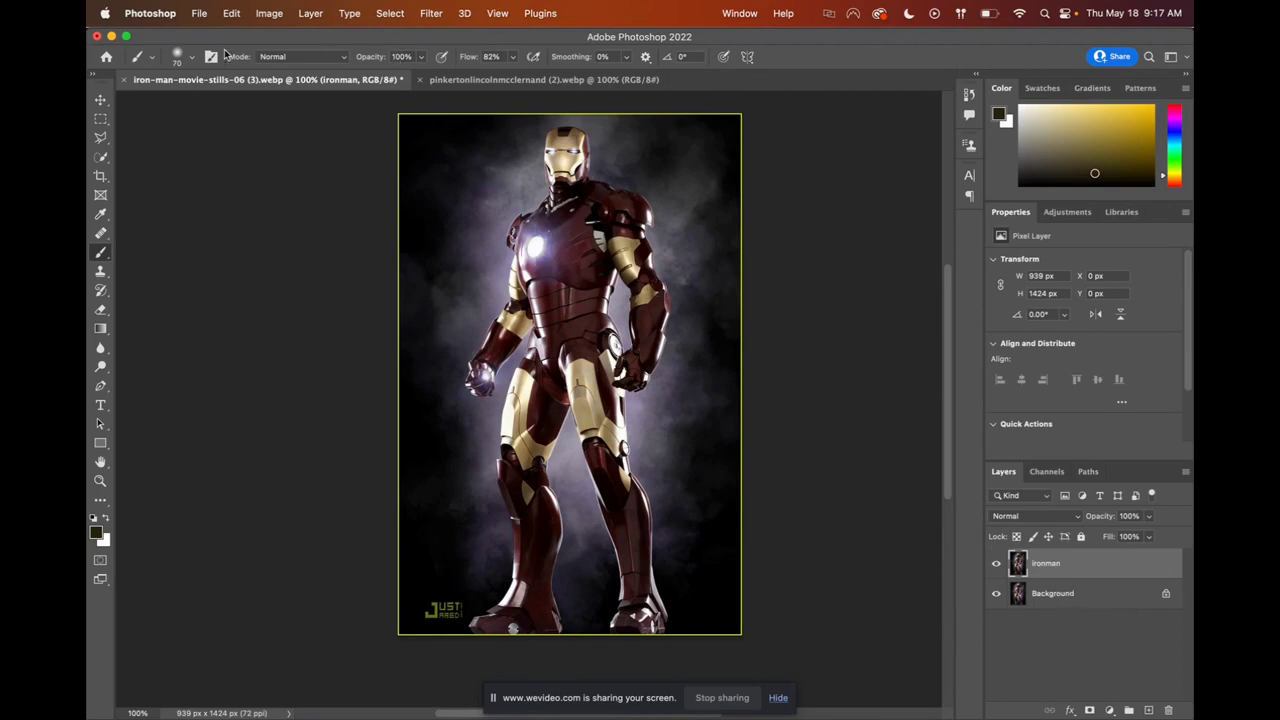
Step: Auto-select Iron Man with Select > Subject and show it as a red Quick Mask
{"action": "left_click", "coordinate": [390, 14]}
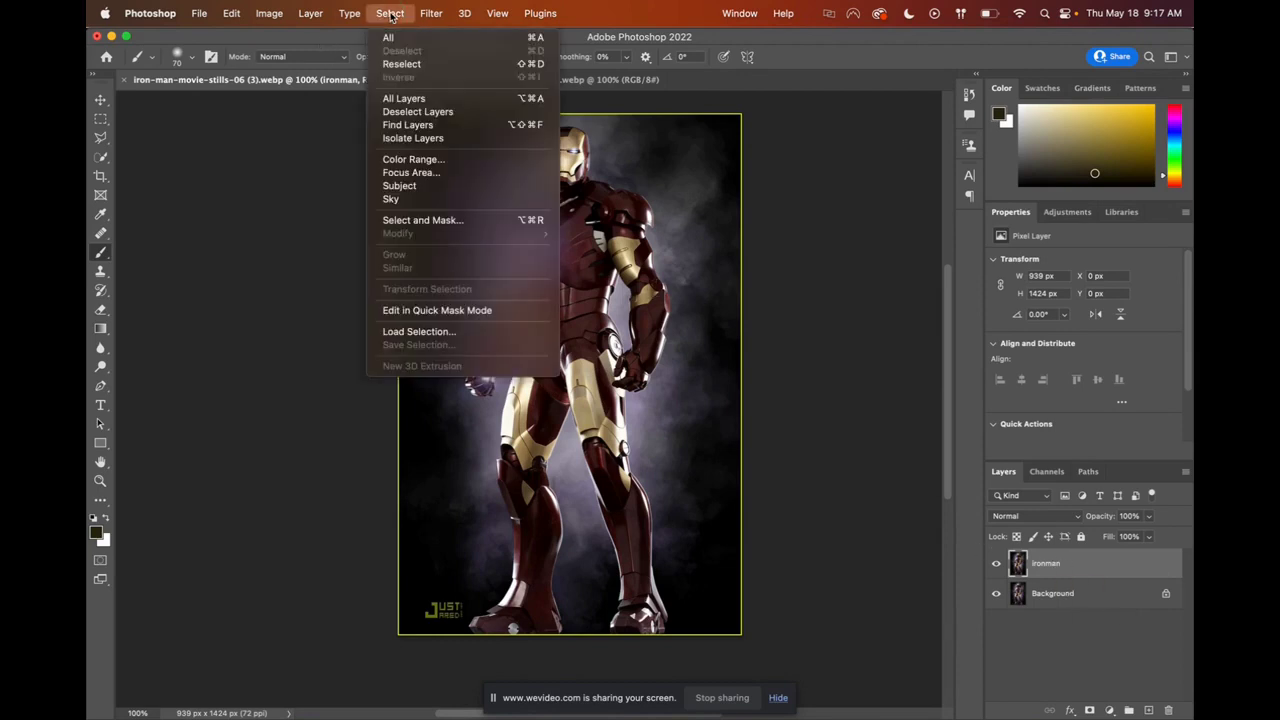
{"action": "left_click", "coordinate": [463, 187]}
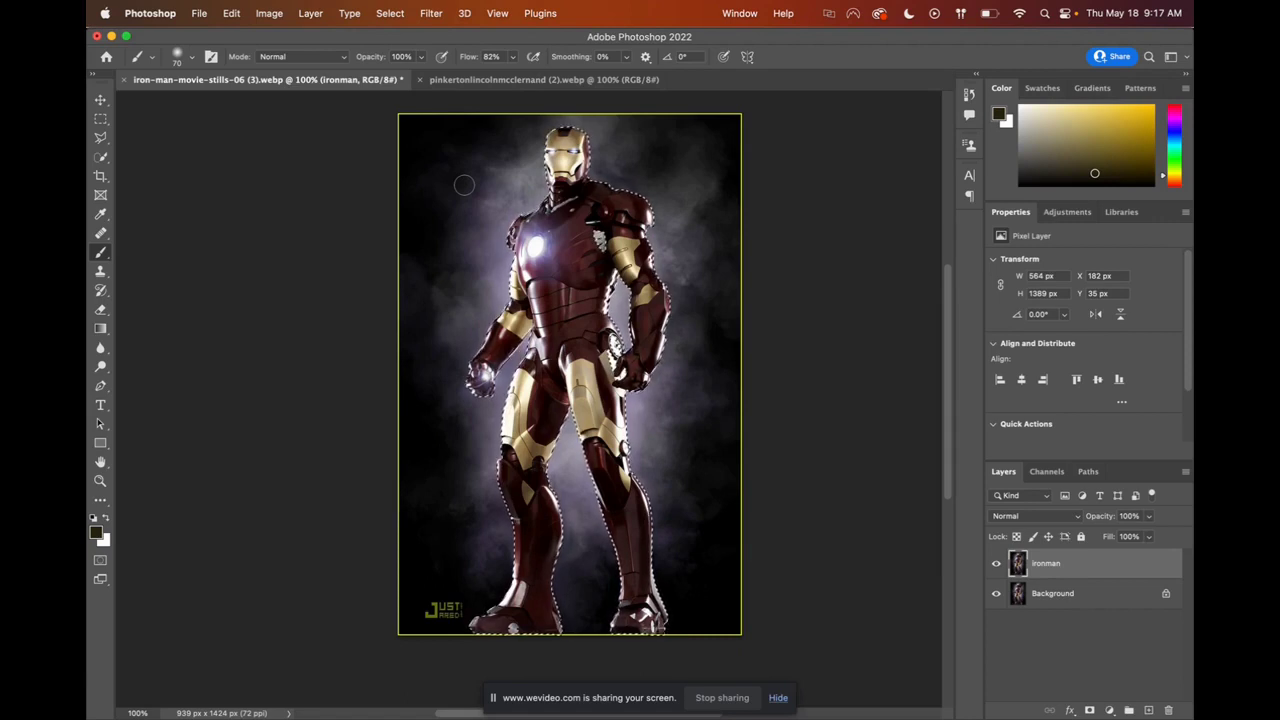
{"action": "key", "text": "q"}
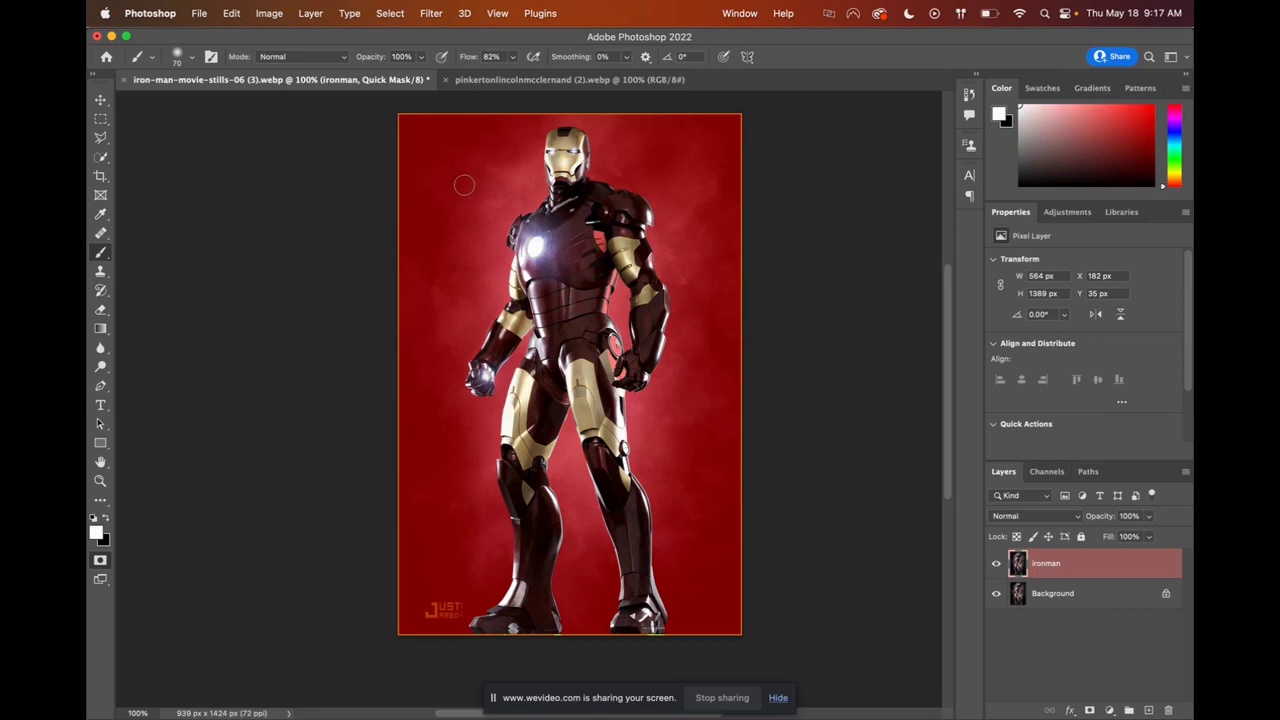
Step: Zoom to 300% on Iron Man's chest and helmet, toggling Quick Mask off and back on
{"action": "key", "text": "super+equal"}
{"action": "key", "text": "super+equal"}
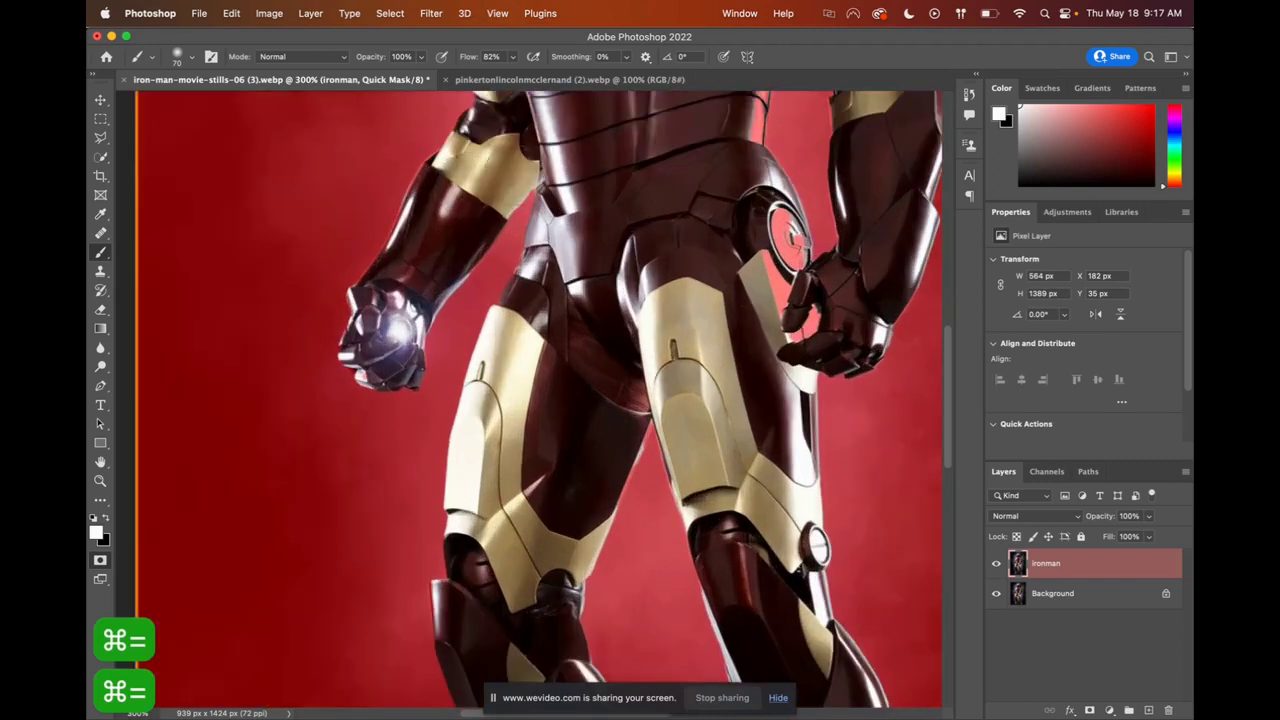
{"action": "key", "text": "space"}
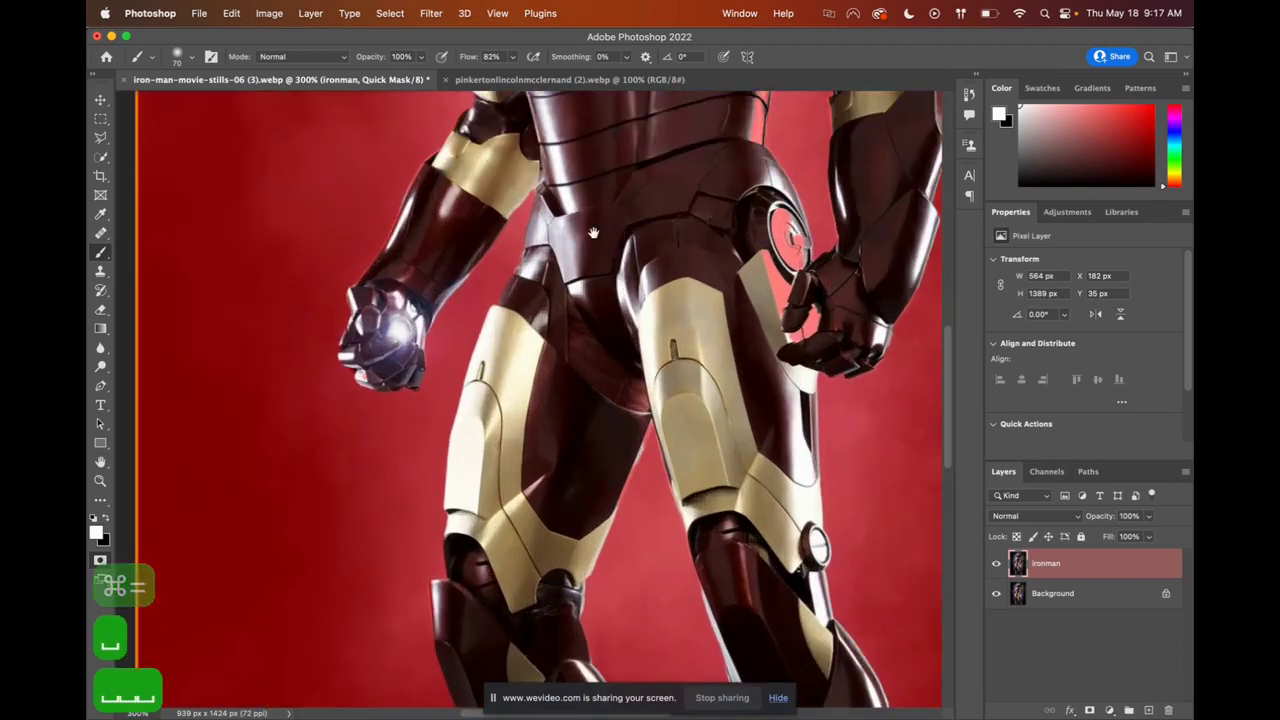
{"action": "left_click_drag", "start_coordinate": [593, 233], "coordinate": [480, 640]}
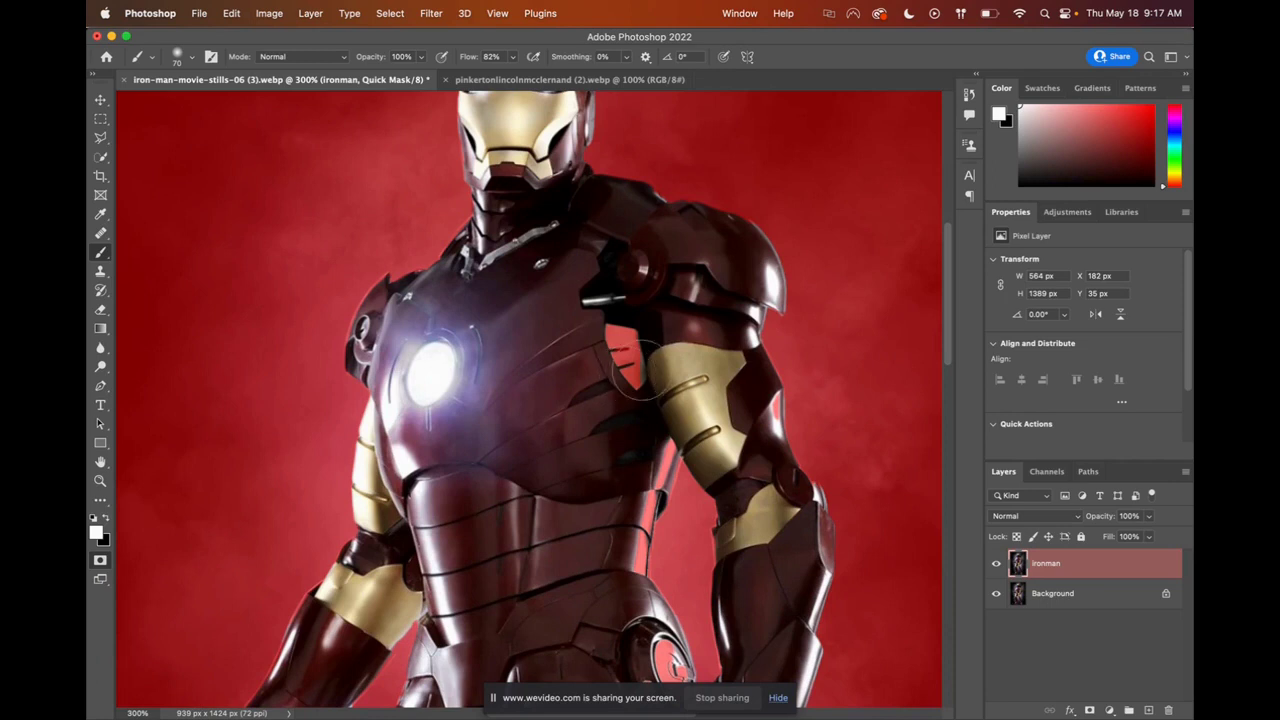
{"action": "key", "text": "q"}
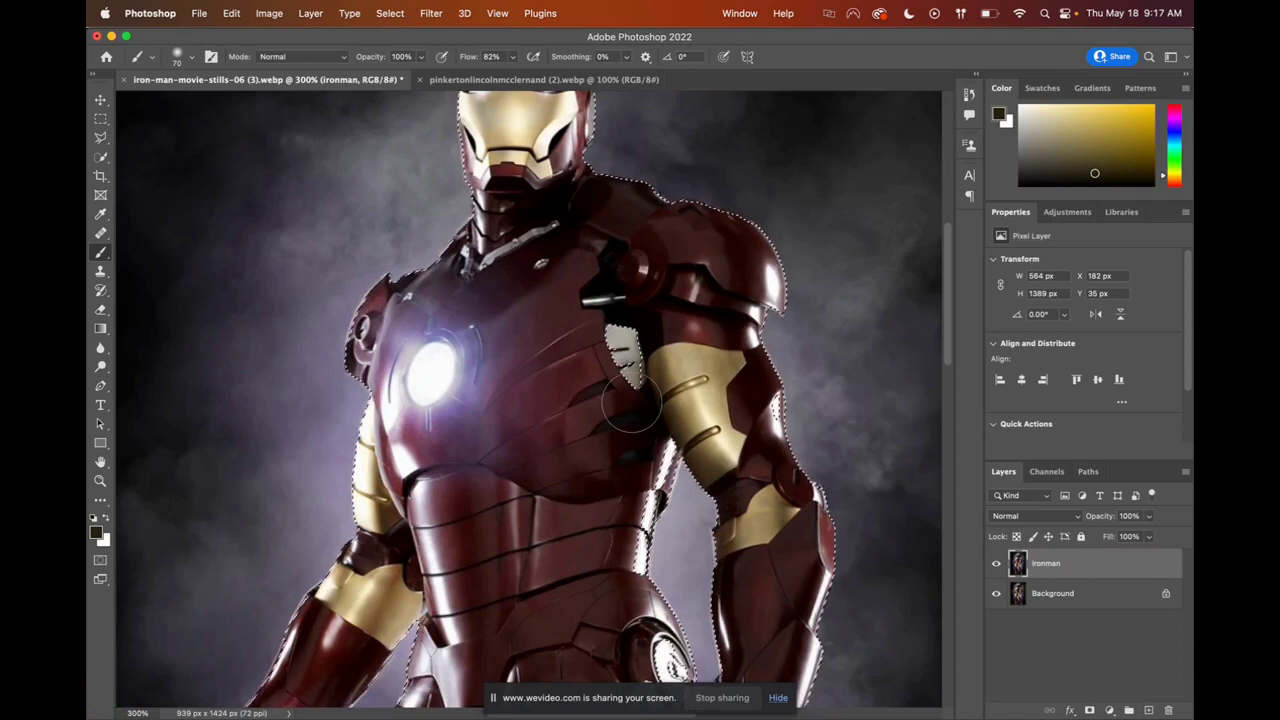
{"action": "key", "text": "q"}
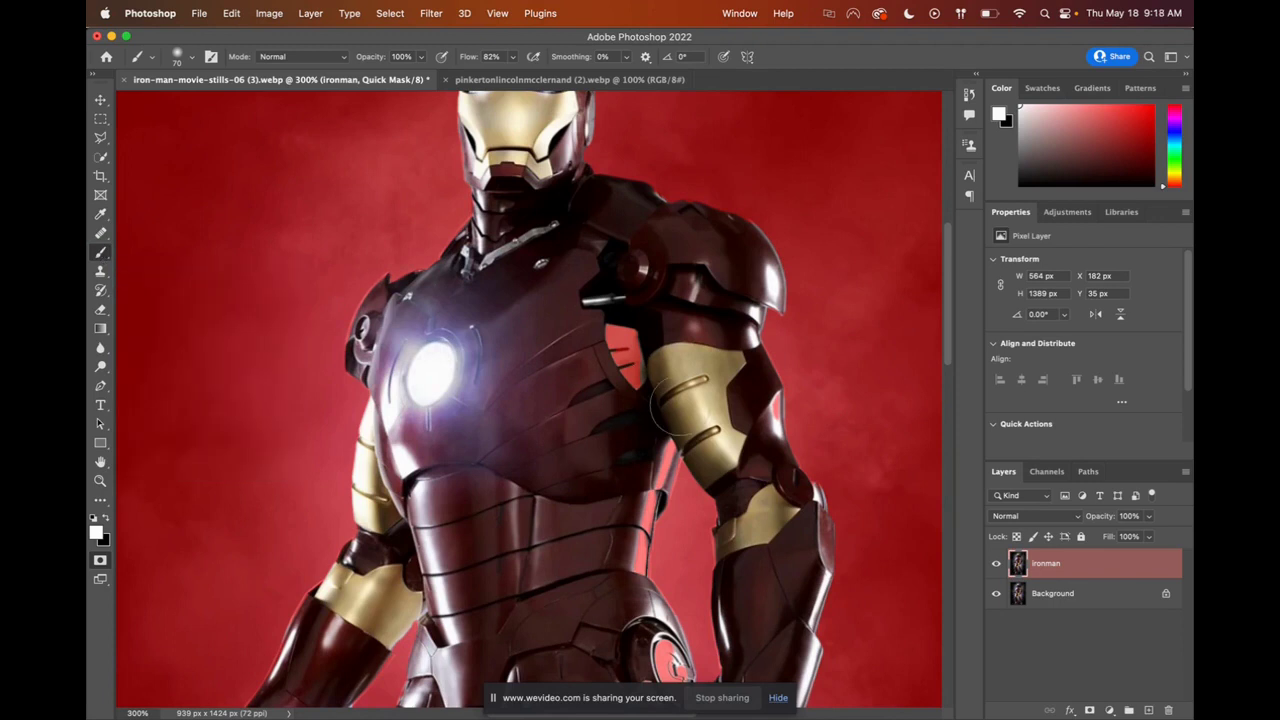
Step: Paint the chest-arm gap and right chest edge in Quick Mask, shrinking the brush to about 25
{"action": "left_click_drag", "start_coordinate": [639, 384], "coordinate": [619, 336]}
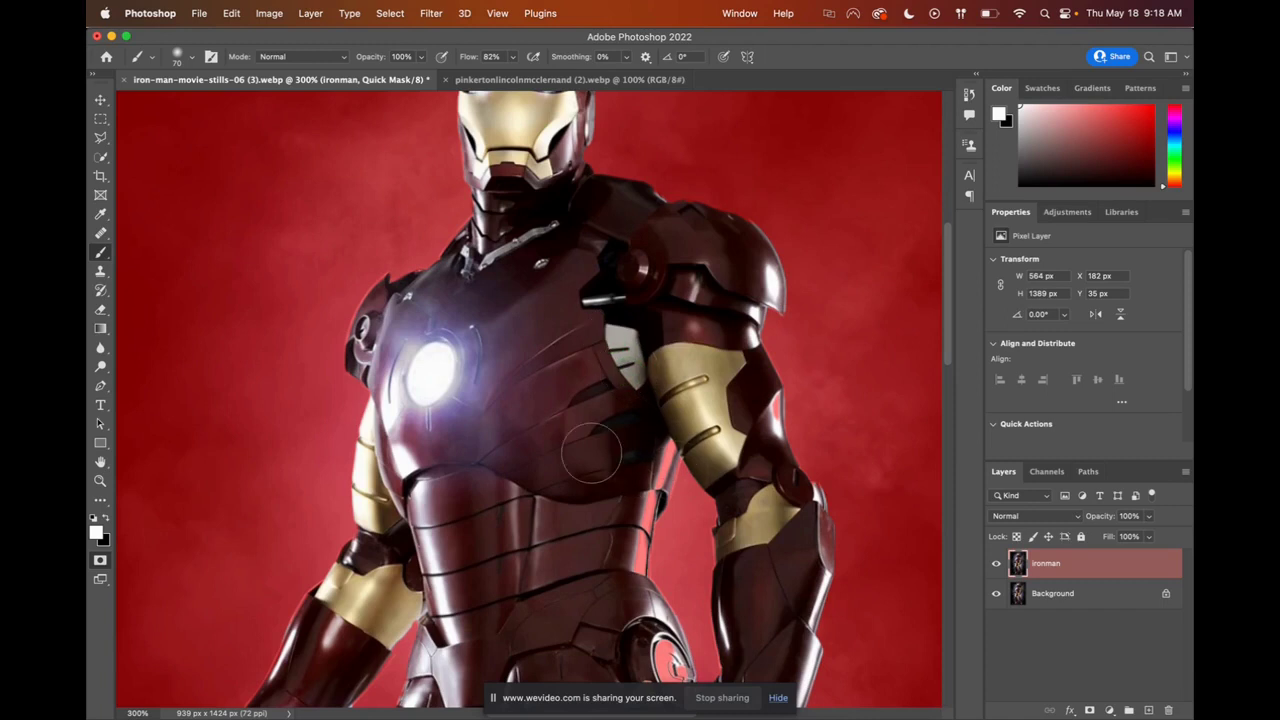
{"action": "key", "text": "bracketleft"}
{"action": "key", "text": "bracketleft"}
{"action": "key", "text": "bracketleft"}
{"action": "key", "text": "bracketright"}
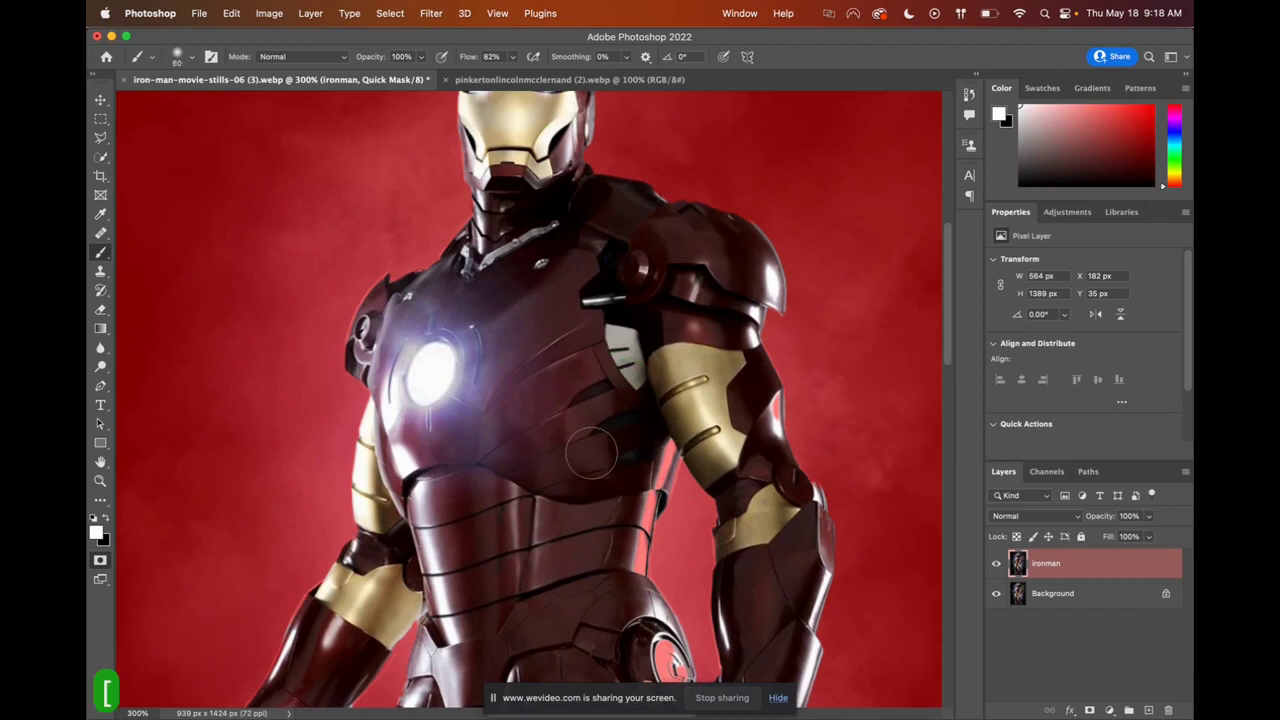
{"action": "key", "text": "bracketright"}
{"action": "key", "text": "bracketright"}
{"action": "key", "text": "bracketright"}
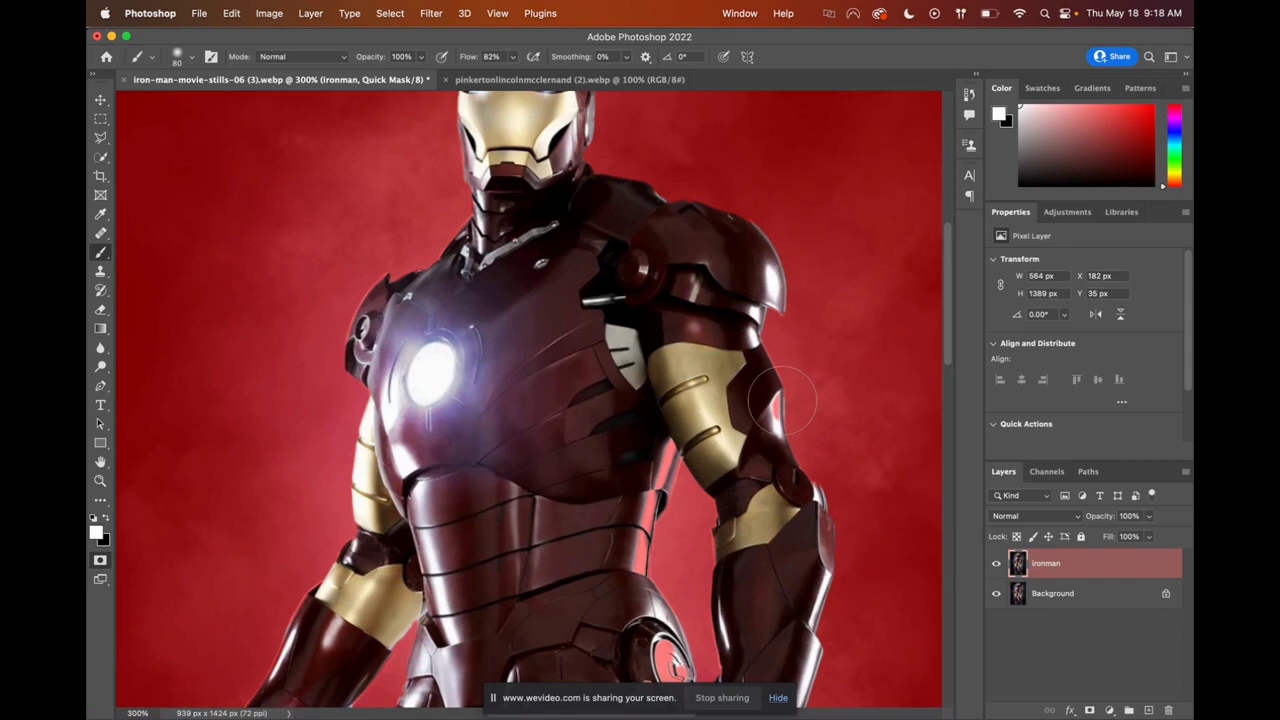
{"action": "key", "text": "bracketleft"}
{"action": "key", "text": "bracketleft"}
{"action": "key", "text": "bracketleft"}
{"action": "key", "text": "bracketleft"}
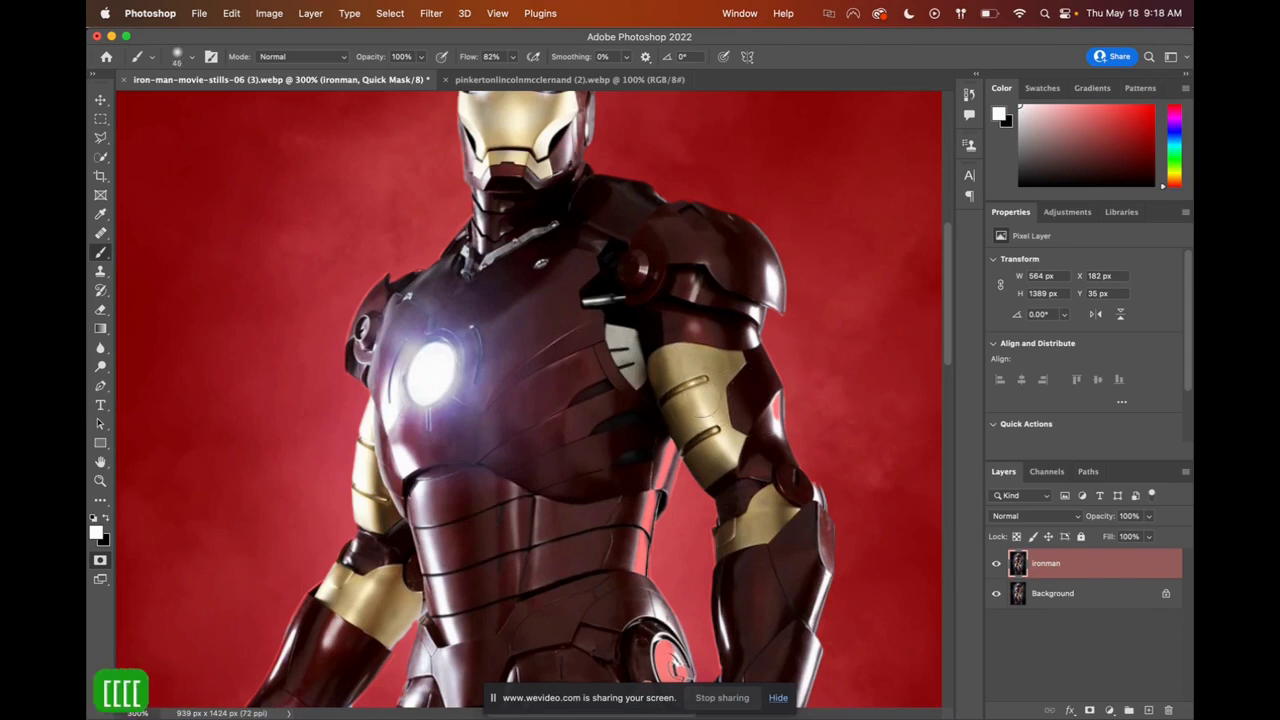
{"action": "key", "text": "bracketleft"}
{"action": "key", "text": "bracketleft"}
{"action": "key", "text": "bracketleft"}
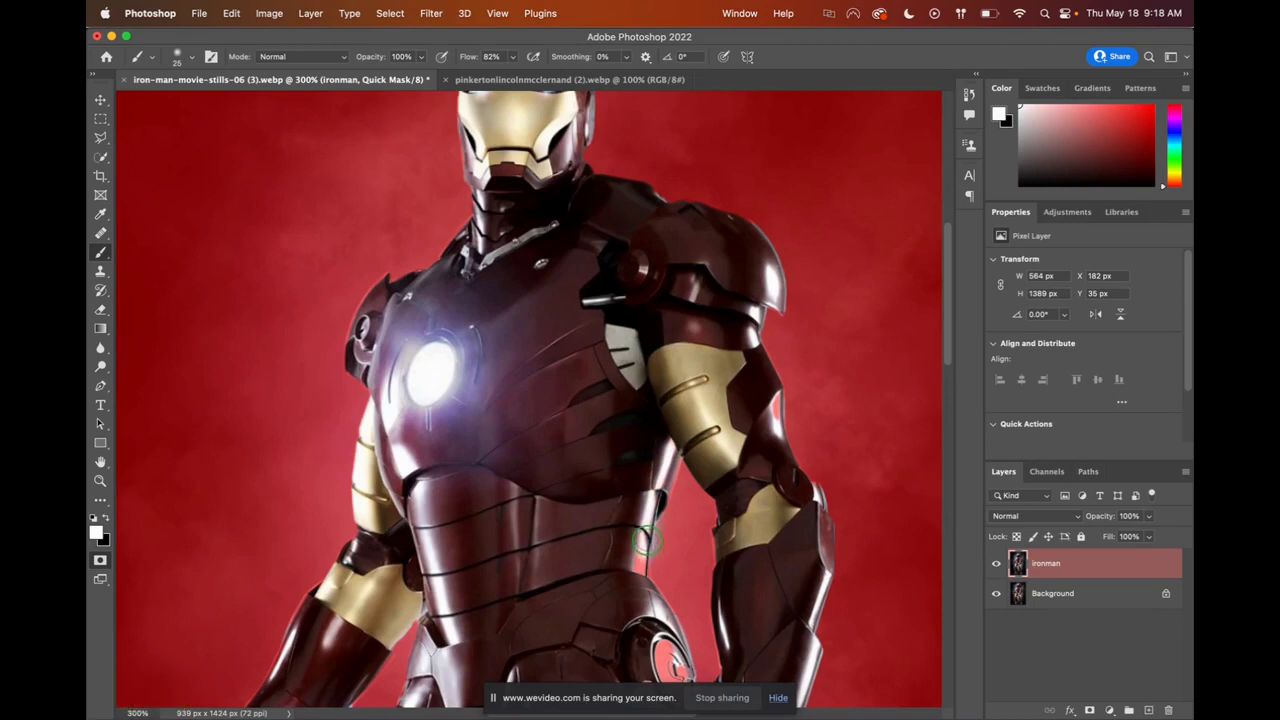
{"action": "mouse_move", "coordinate": [644, 538]}
{"action": "left_mouse_down"}
{"action": "mouse_move", "coordinate": [639, 576]}
{"action": "mouse_move", "coordinate": [644, 528]}
{"action": "mouse_move", "coordinate": [649, 570]}
{"action": "mouse_move", "coordinate": [669, 514]}
{"action": "mouse_move", "coordinate": [662, 569]}
{"action": "mouse_move", "coordinate": [688, 473]}
{"action": "mouse_move", "coordinate": [674, 521]}
{"action": "mouse_move", "coordinate": [679, 490]}
{"action": "mouse_move", "coordinate": [661, 500]}
{"action": "mouse_move", "coordinate": [691, 450]}
{"action": "mouse_move", "coordinate": [659, 579]}
{"action": "left_mouse_up"}
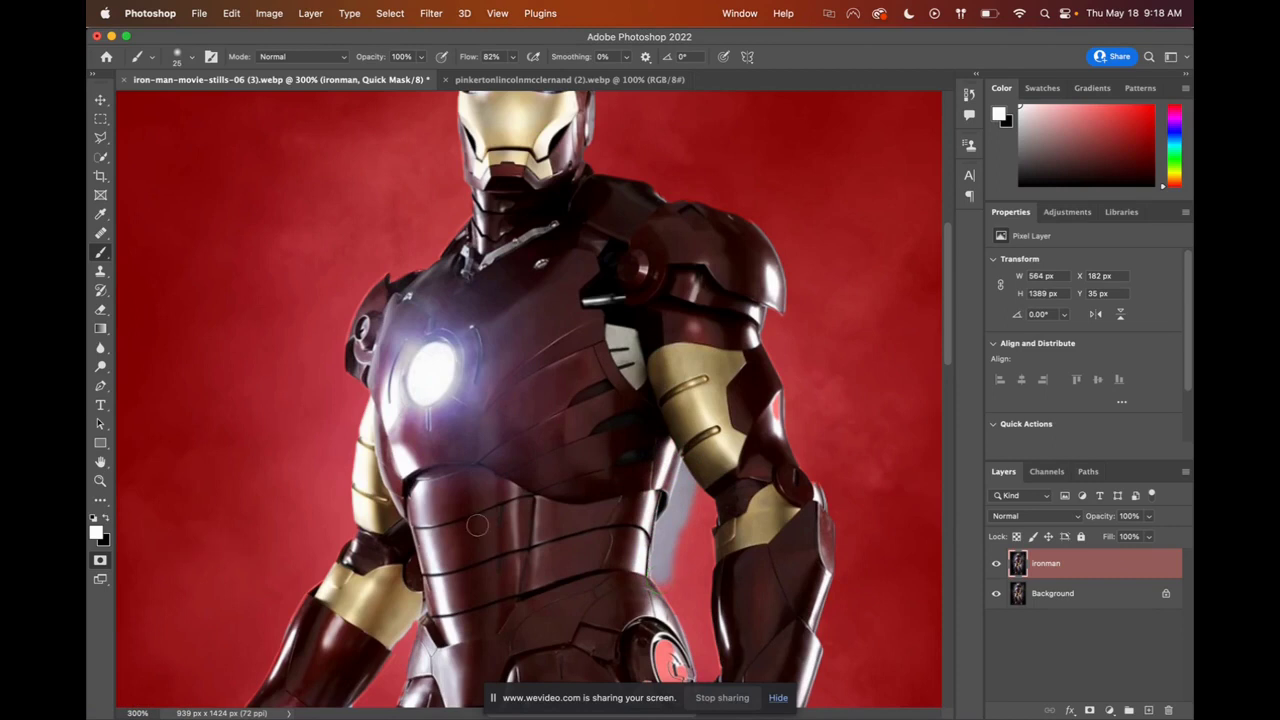
Step: Mask out the arm edge in black, clean the gold arm plate in white, then exit Quick Mask
{"action": "key", "text": "x"}
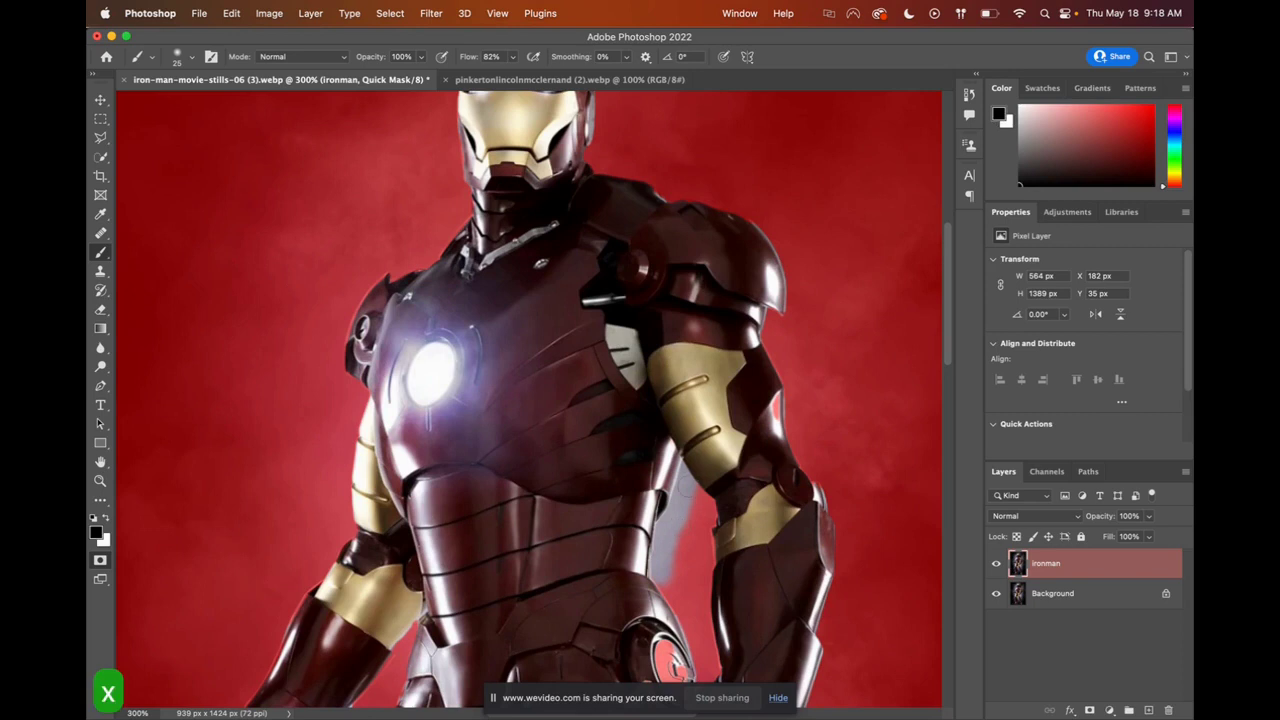
{"action": "mouse_move", "coordinate": [693, 466]}
{"action": "left_mouse_down"}
{"action": "mouse_move", "coordinate": [661, 562]}
{"action": "mouse_move", "coordinate": [655, 528]}
{"action": "mouse_move", "coordinate": [662, 572]}
{"action": "mouse_move", "coordinate": [684, 513]}
{"action": "left_mouse_up"}
{"action": "key", "text": "x"}
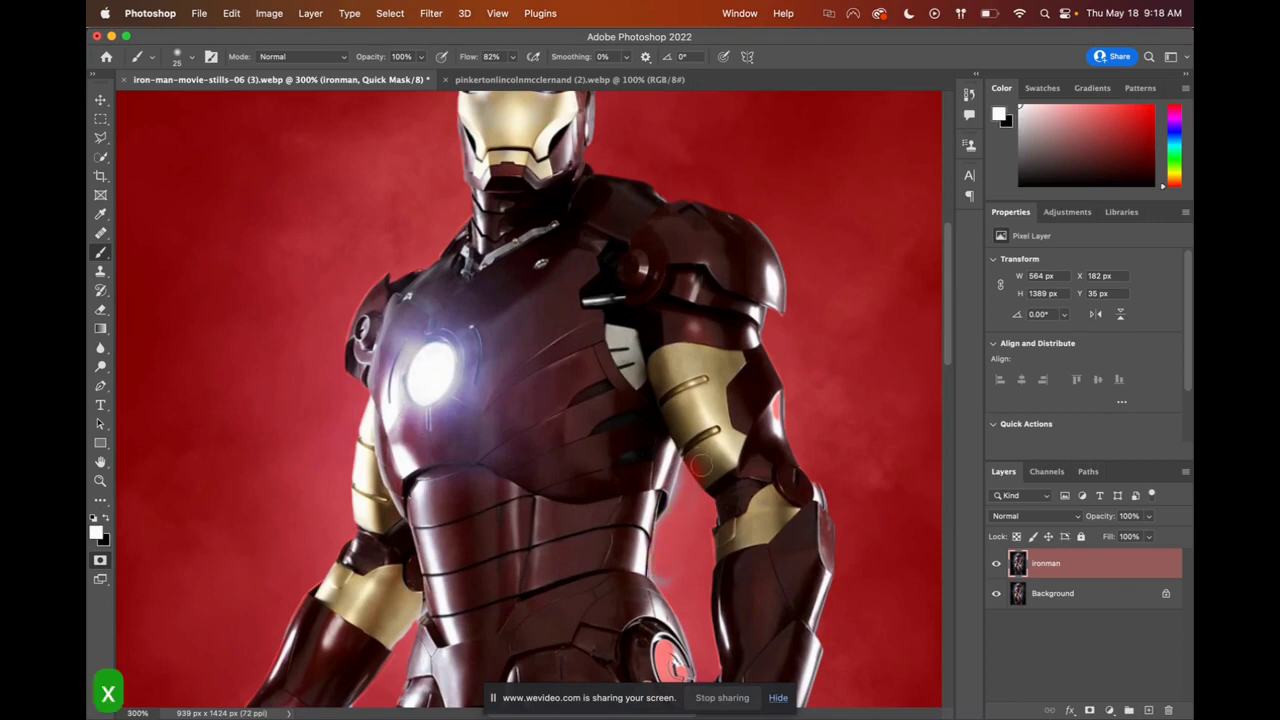
{"action": "mouse_move", "coordinate": [700, 462]}
{"action": "left_mouse_down"}
{"action": "mouse_move", "coordinate": [690, 452]}
{"action": "mouse_move", "coordinate": [704, 474]}
{"action": "left_mouse_up"}
{"action": "scroll", "coordinate": [774, 402], "scroll_direction": "down", "scroll_amount": 5}
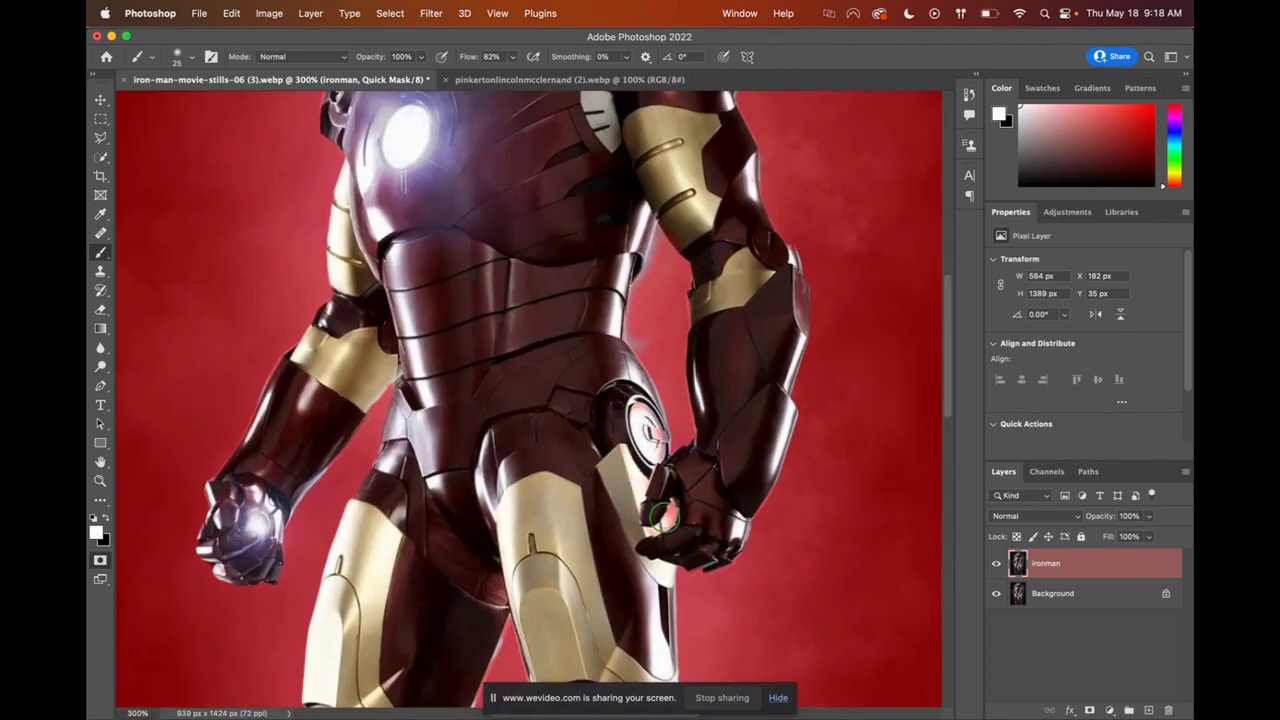
{"action": "scroll", "coordinate": [668, 520], "scroll_direction": "down", "scroll_amount": 5}
{"action": "scroll", "coordinate": [600, 500], "scroll_direction": "up", "scroll_amount": 15}
{"action": "scroll", "coordinate": [549, 483], "scroll_direction": "down", "scroll_amount": 2}
{"action": "scroll", "coordinate": [535, 503], "scroll_direction": "up", "scroll_amount": 2}
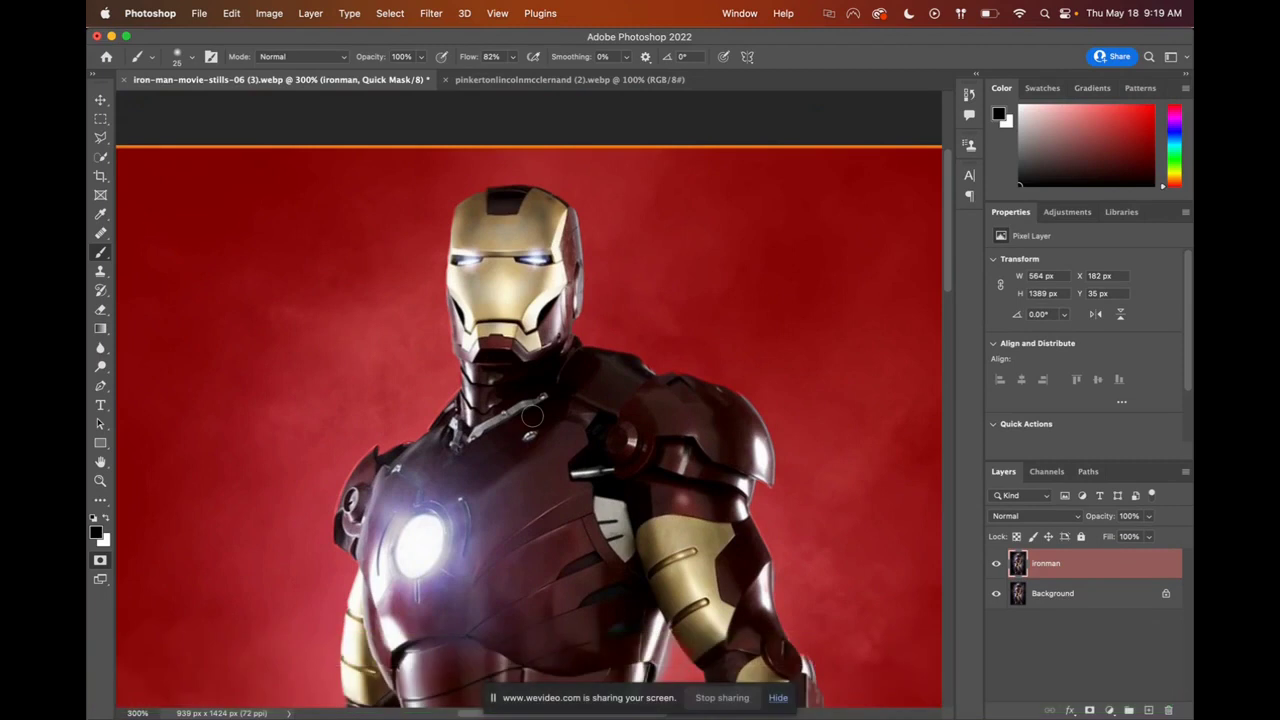
{"action": "key", "text": "q"}
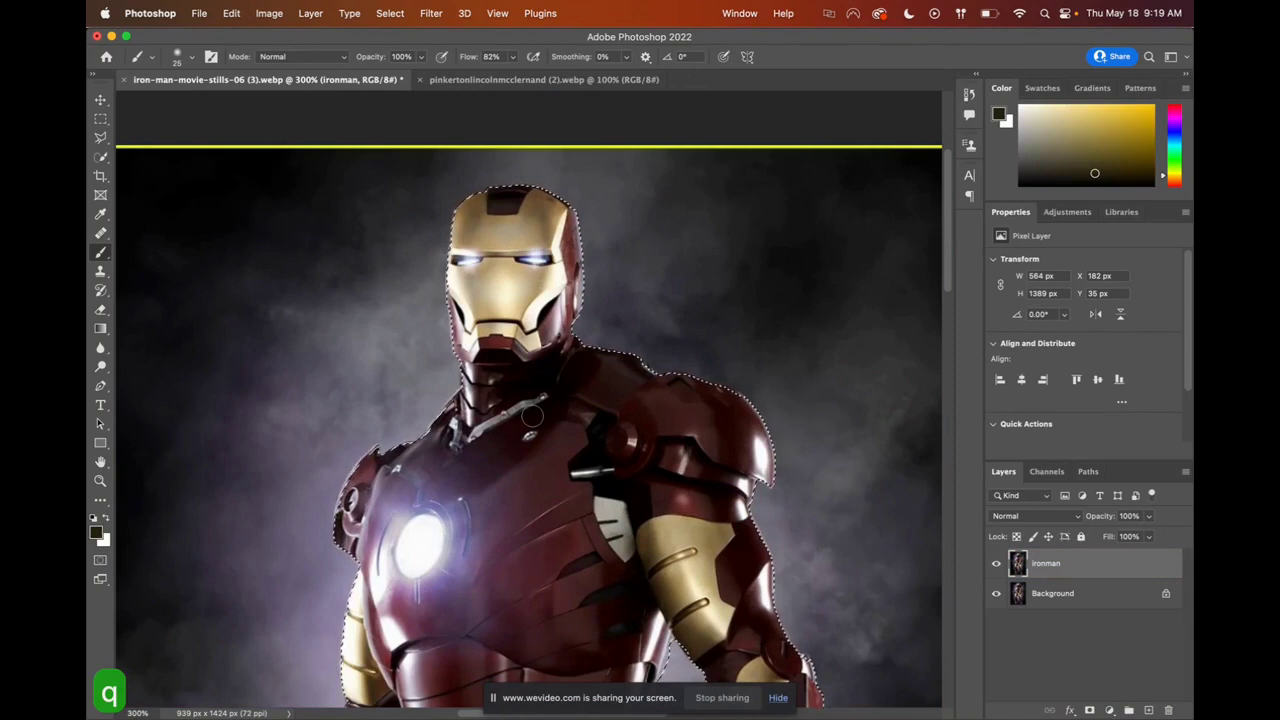
Step: Copy the Iron Man selection and paste it into the pinkertonlincolnmcclernand photo as Layer 1
{"action": "key", "text": "super+c"}
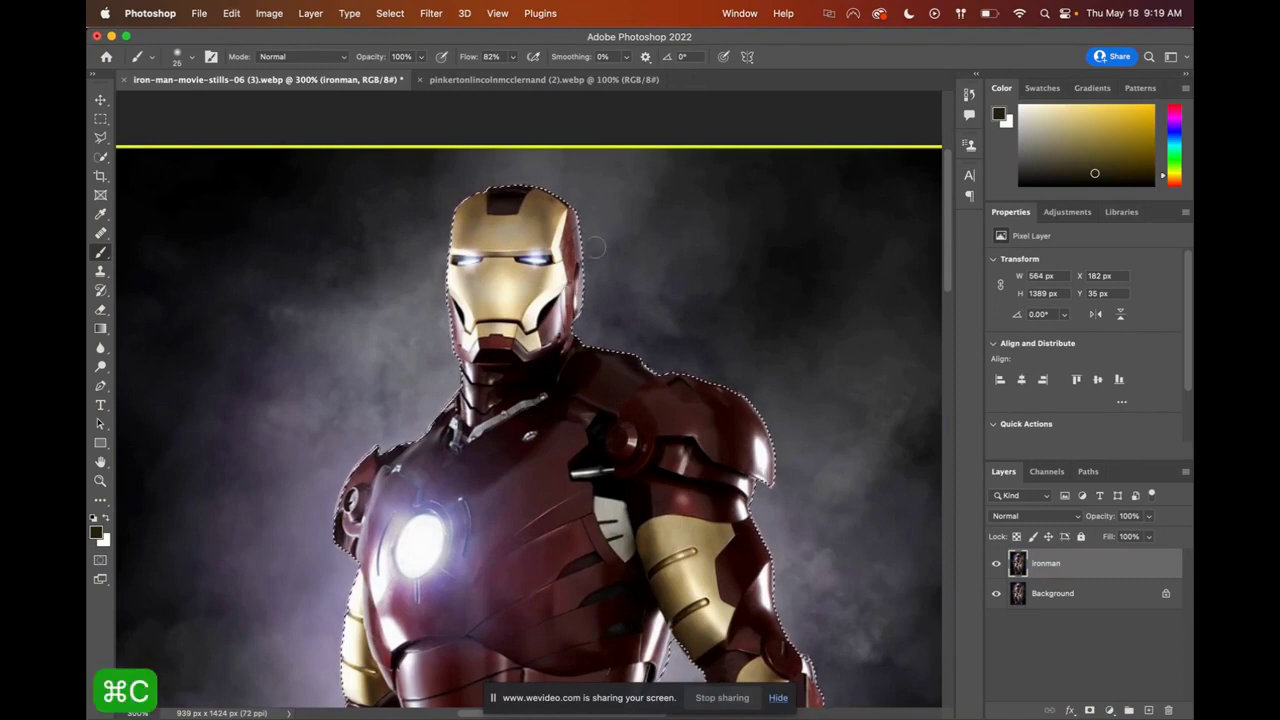
{"action": "left_click", "coordinate": [451, 86]}
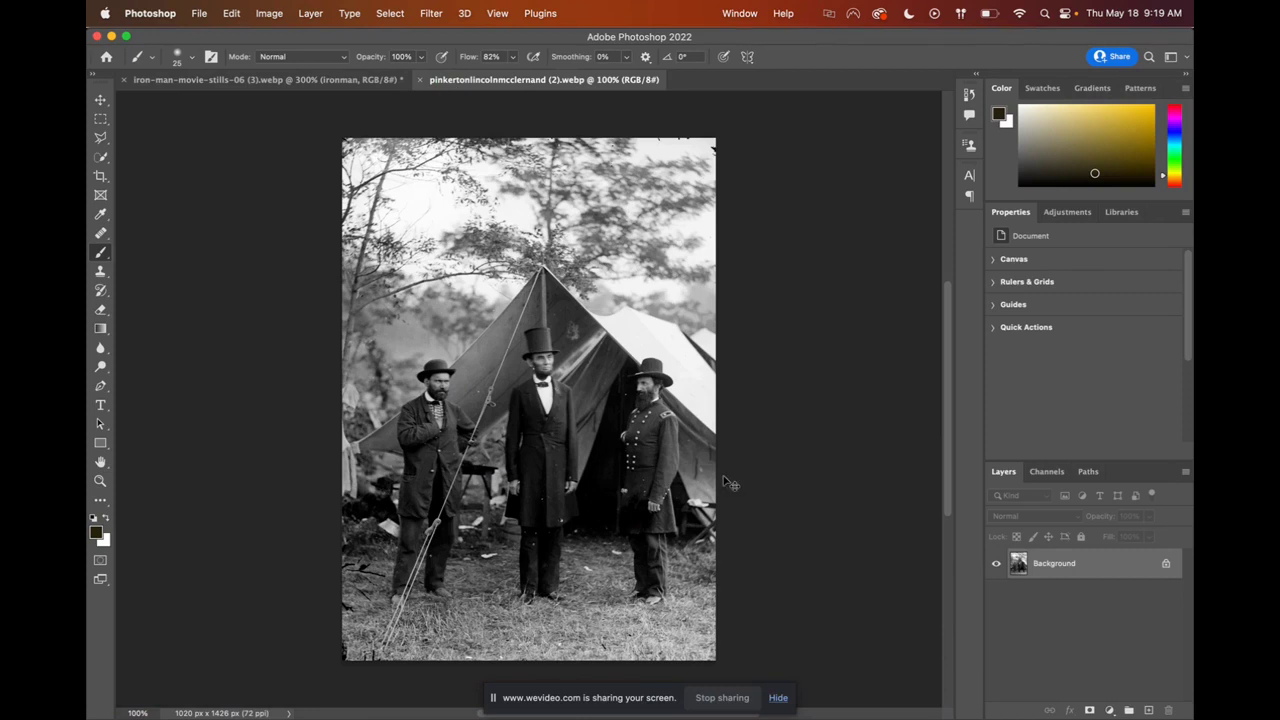
{"action": "key", "text": "super+v"}
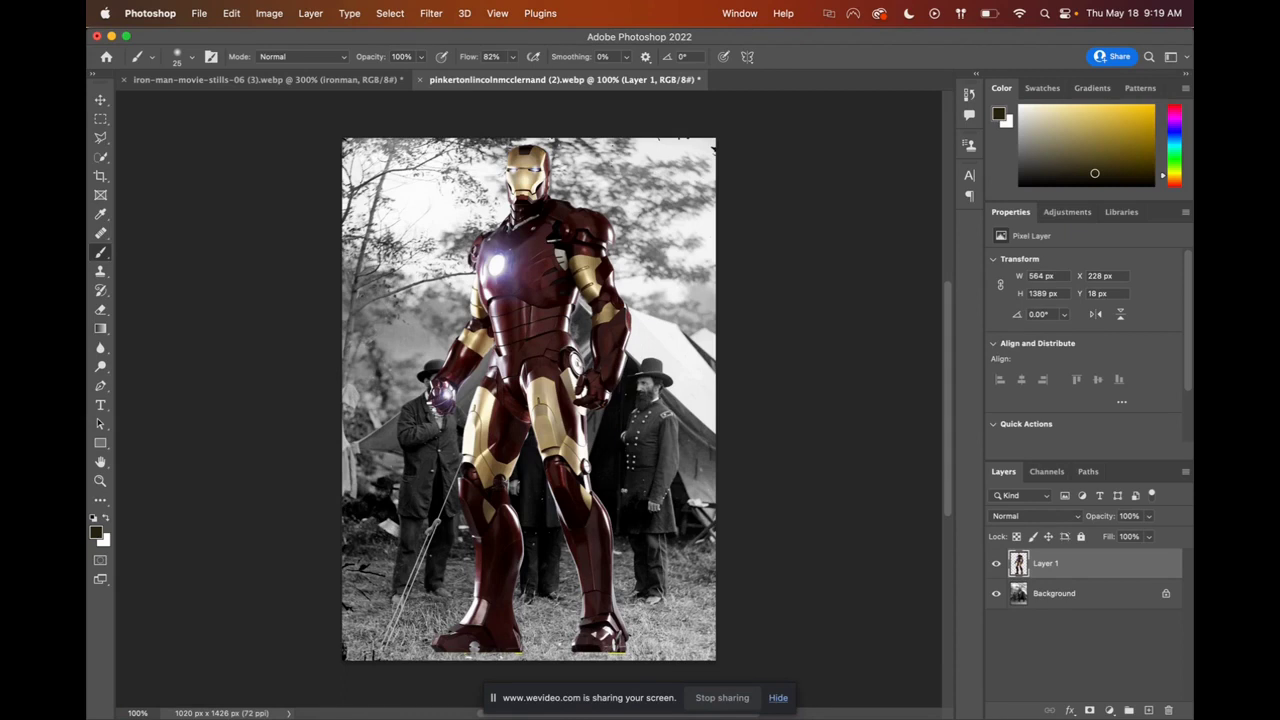
Step: Free-transform Iron Man to about 60% and place him between the two men by the tent
{"action": "key", "text": "super+t"}
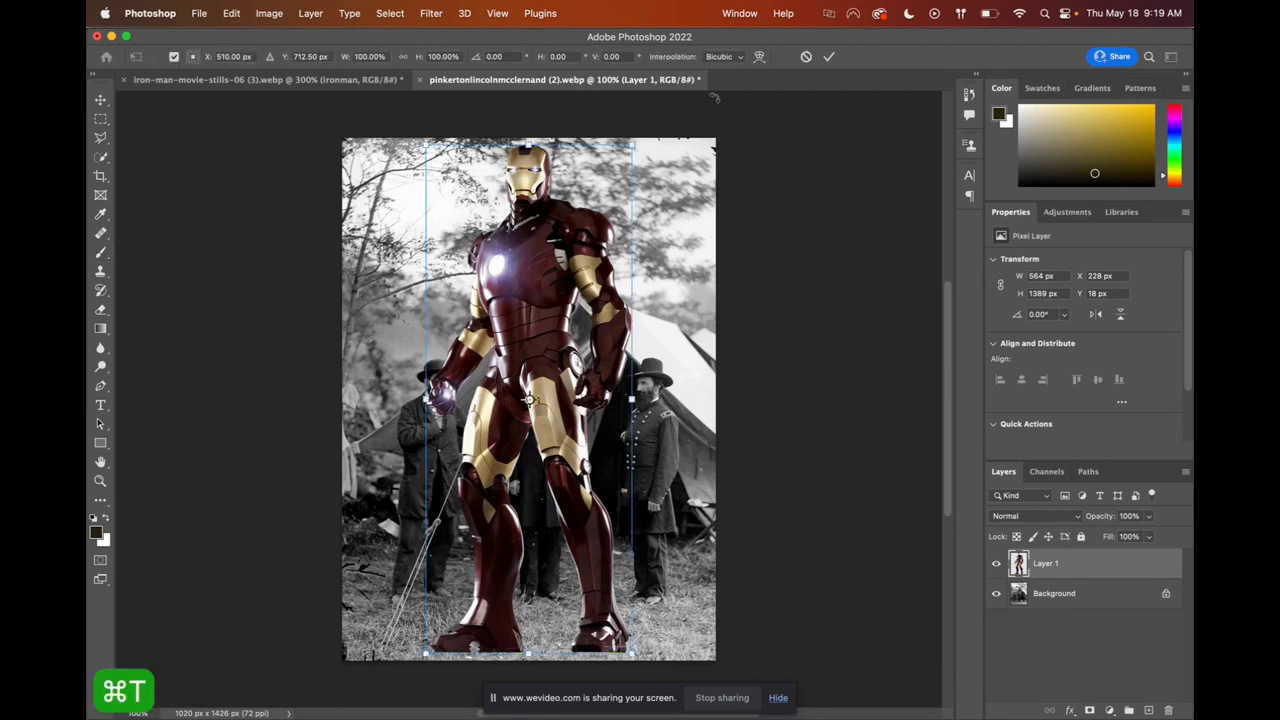
{"action": "left_click_drag", "start_coordinate": [632, 145], "coordinate": [575, 293]}
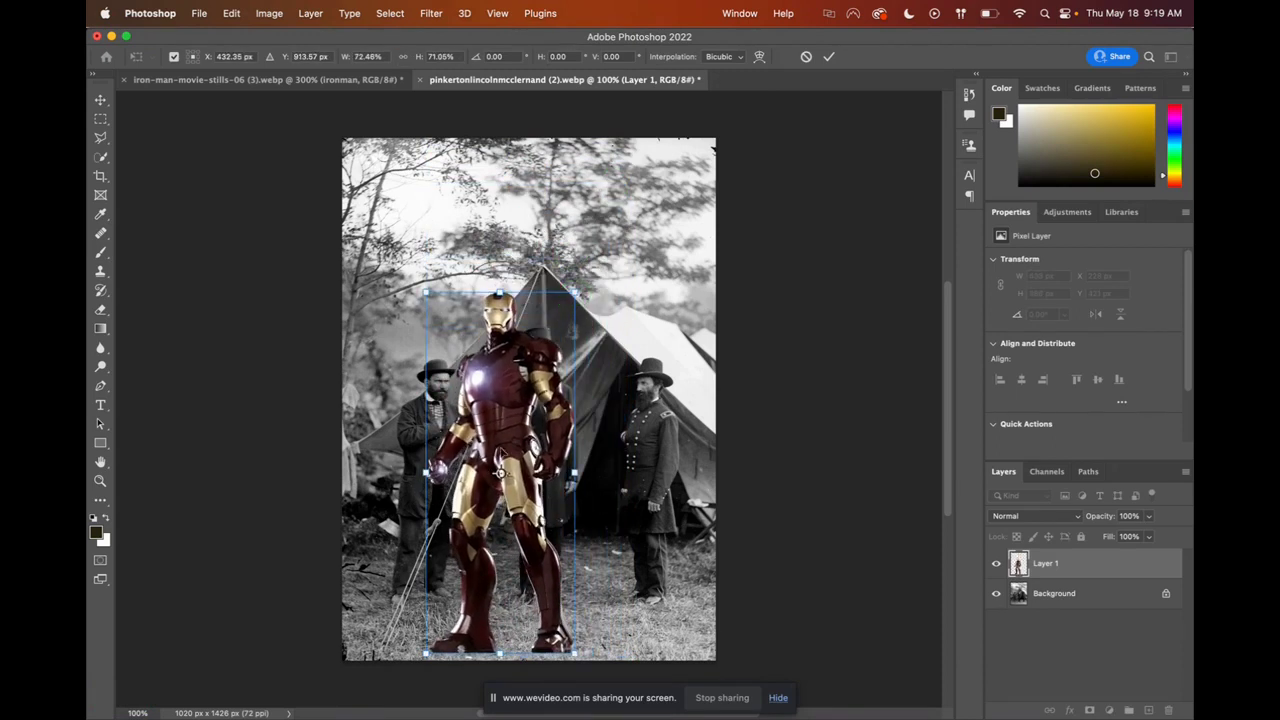
{"action": "left_click_drag", "start_coordinate": [500, 448], "coordinate": [580, 403]}
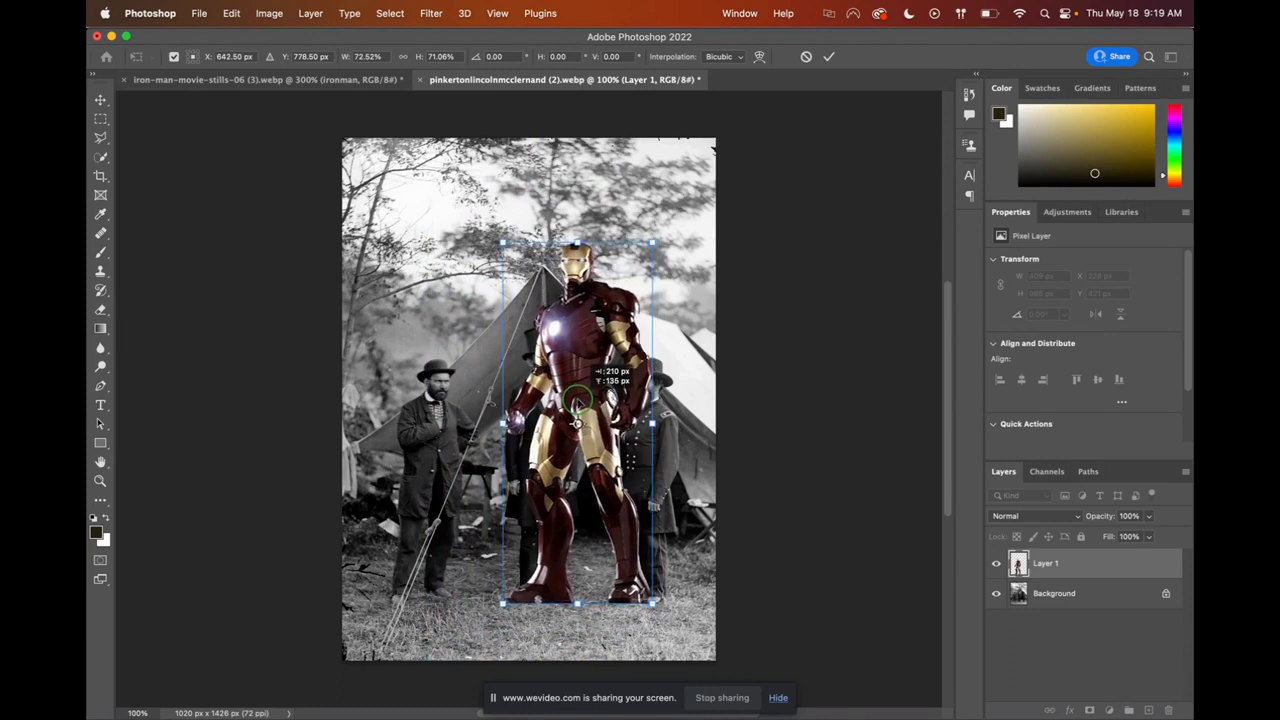
{"action": "left_click_drag", "start_coordinate": [577, 402], "coordinate": [577, 402]}
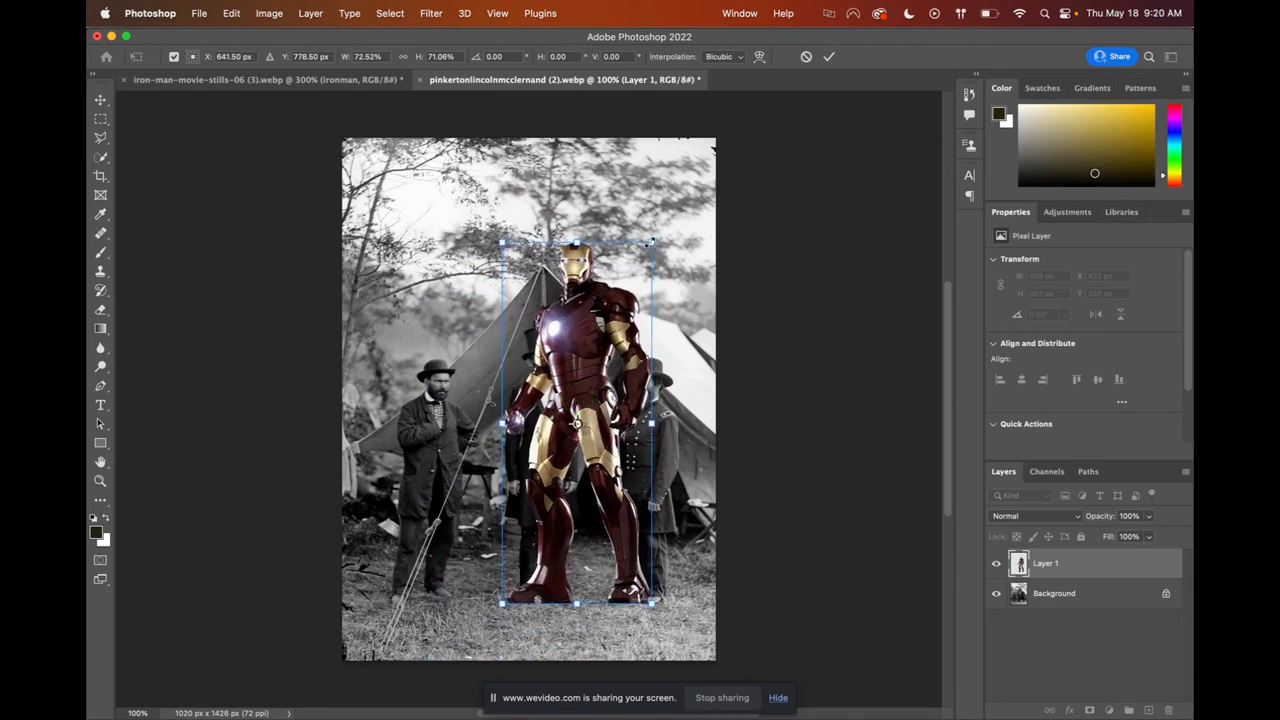
{"action": "left_click_drag", "start_coordinate": [651, 242], "coordinate": [605, 297]}
{"action": "left_click_drag", "start_coordinate": [568, 416], "coordinate": [562, 416]}
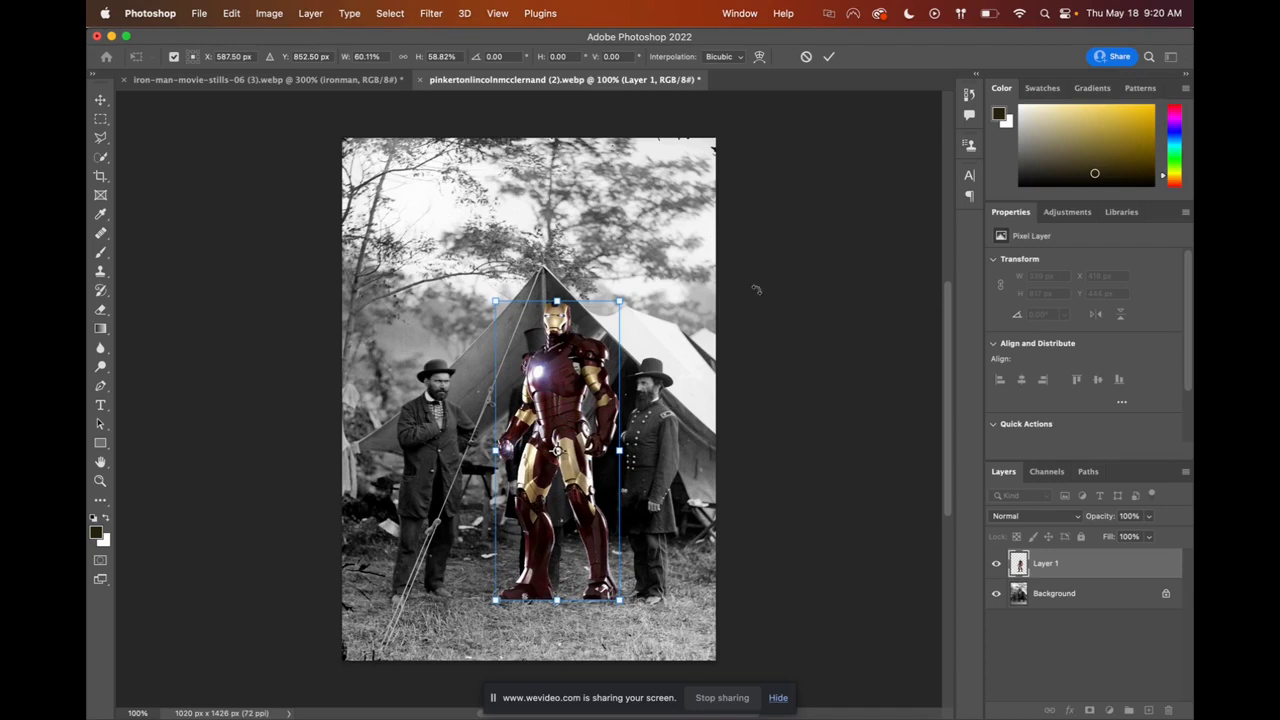
Step: Commit the transform and add a white layer mask to Layer 1
{"action": "left_click", "coordinate": [828, 58]}
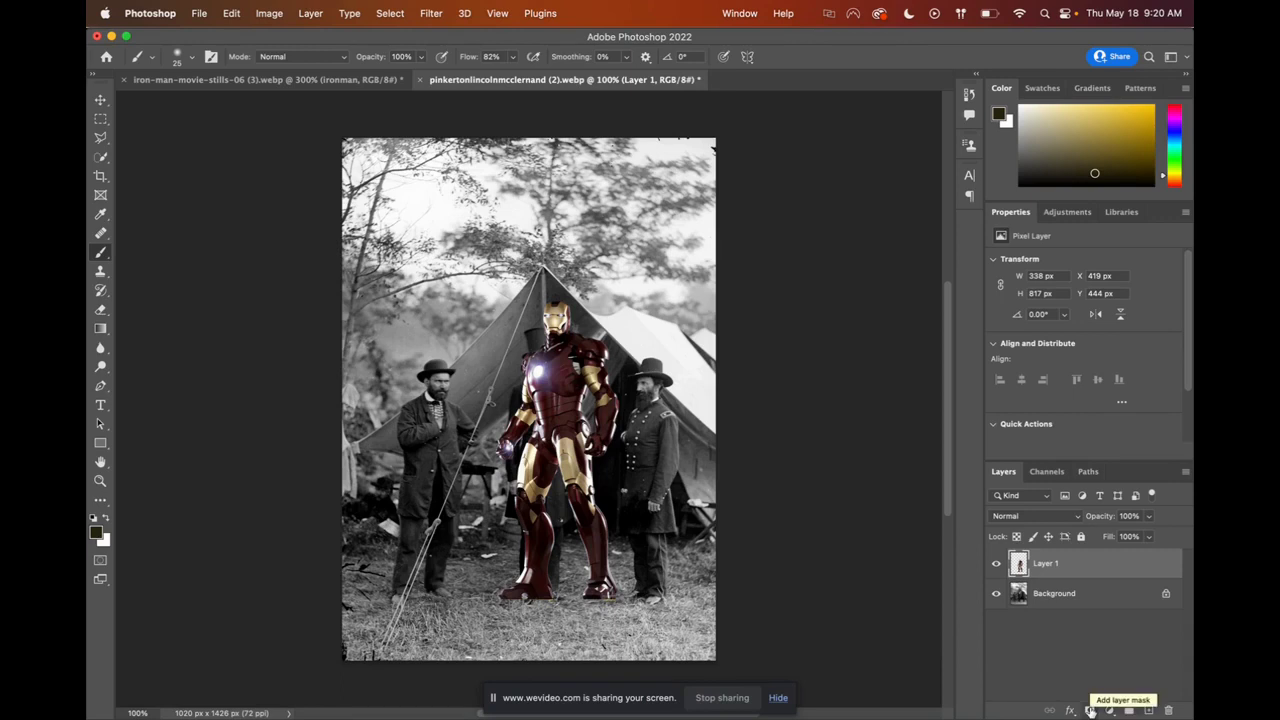
{"action": "left_click", "coordinate": [1090, 710]}
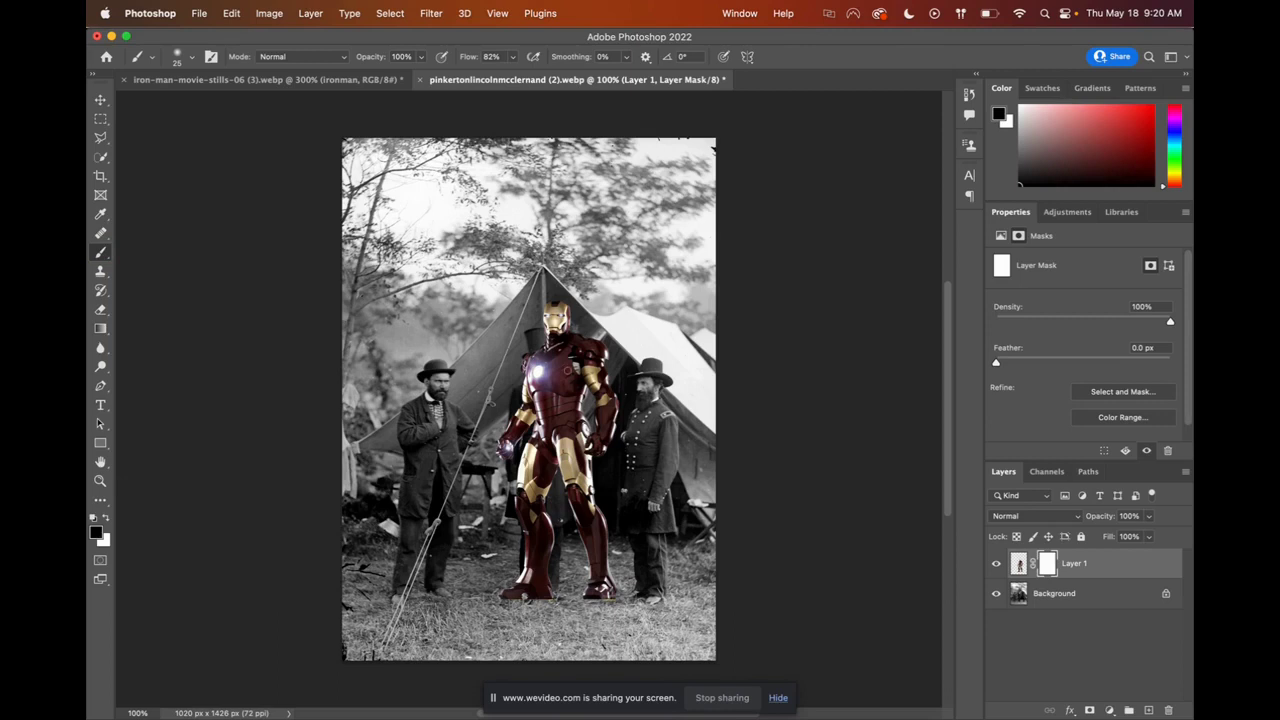
Step: Paint black on Layer 1's mask to reveal Lincoln's face, hat and coat over the armour
{"action": "key", "text": "super+equal"}
{"action": "key", "text": "super+equal"}
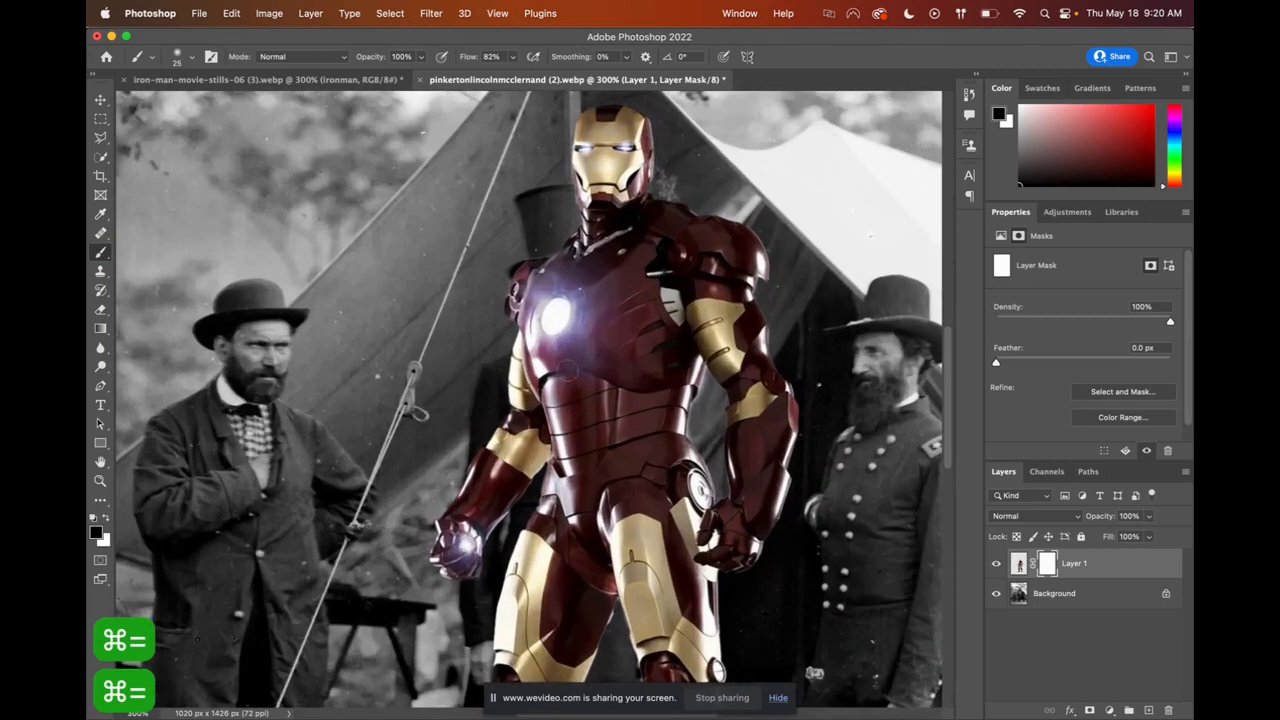
{"action": "left_click_drag", "start_coordinate": [556, 280], "coordinate": [553, 314]}
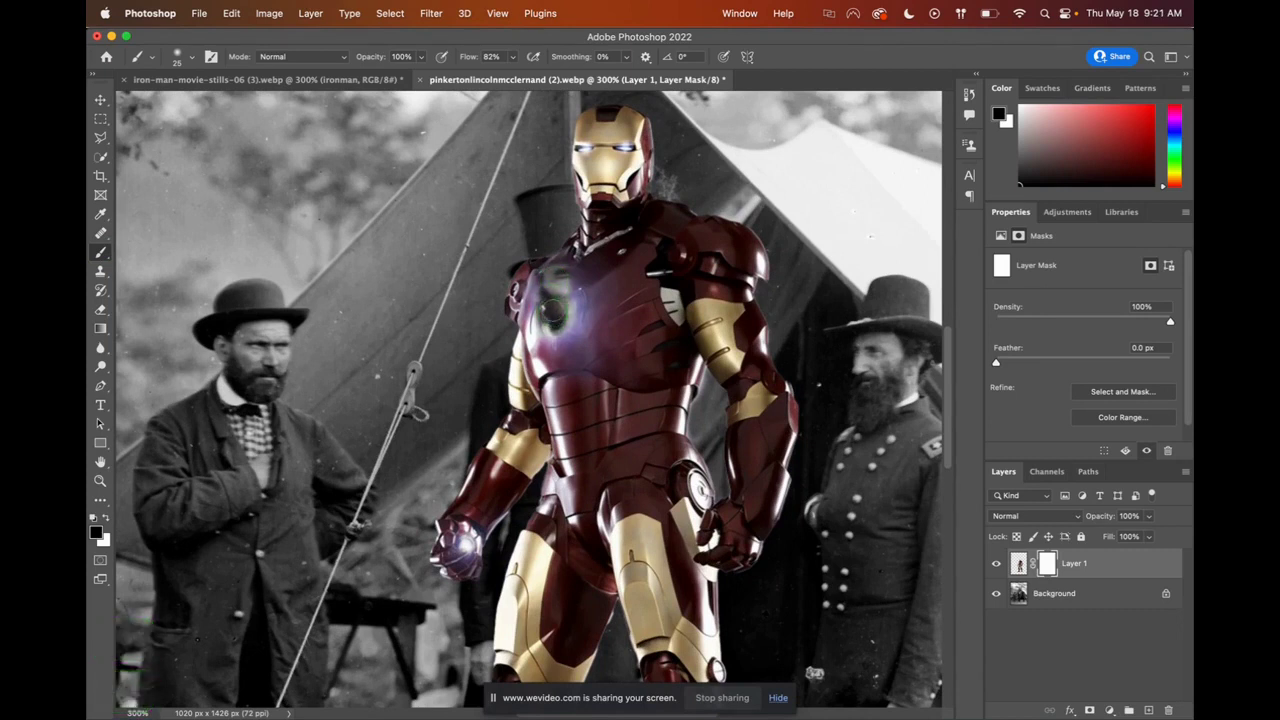
{"action": "key", "text": "super+z"}
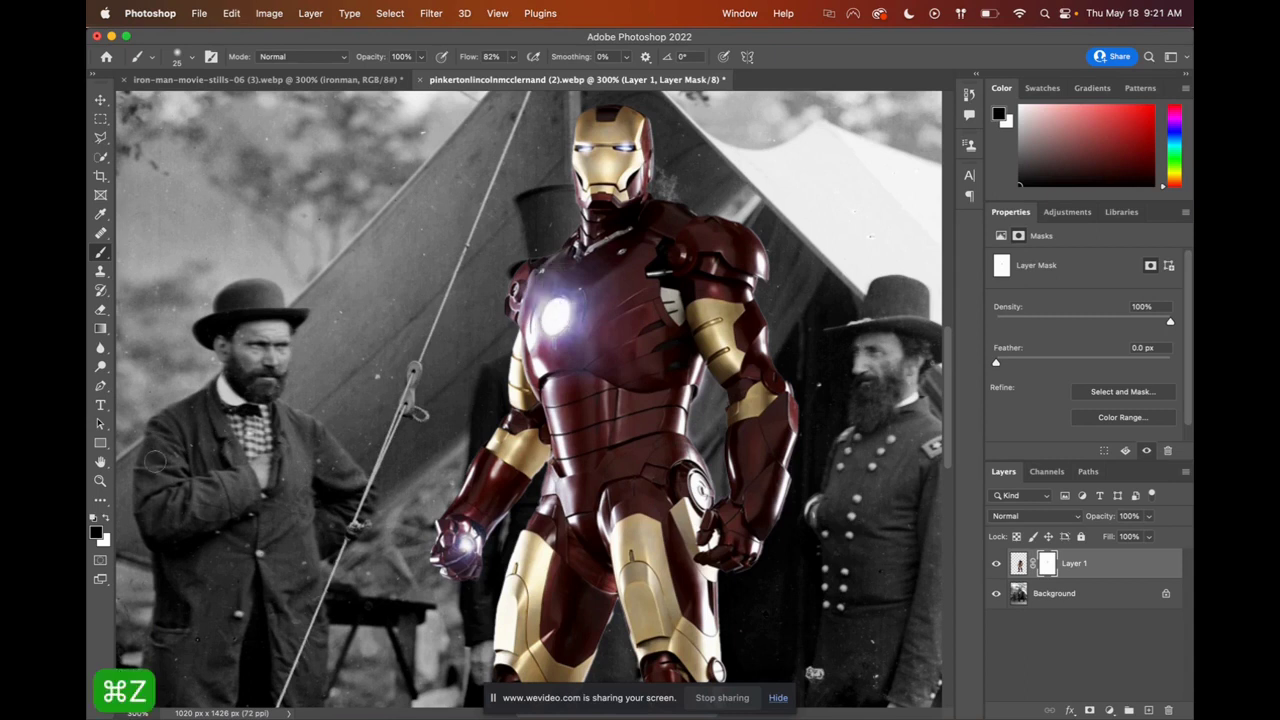
{"action": "left_click", "coordinate": [106, 518]}
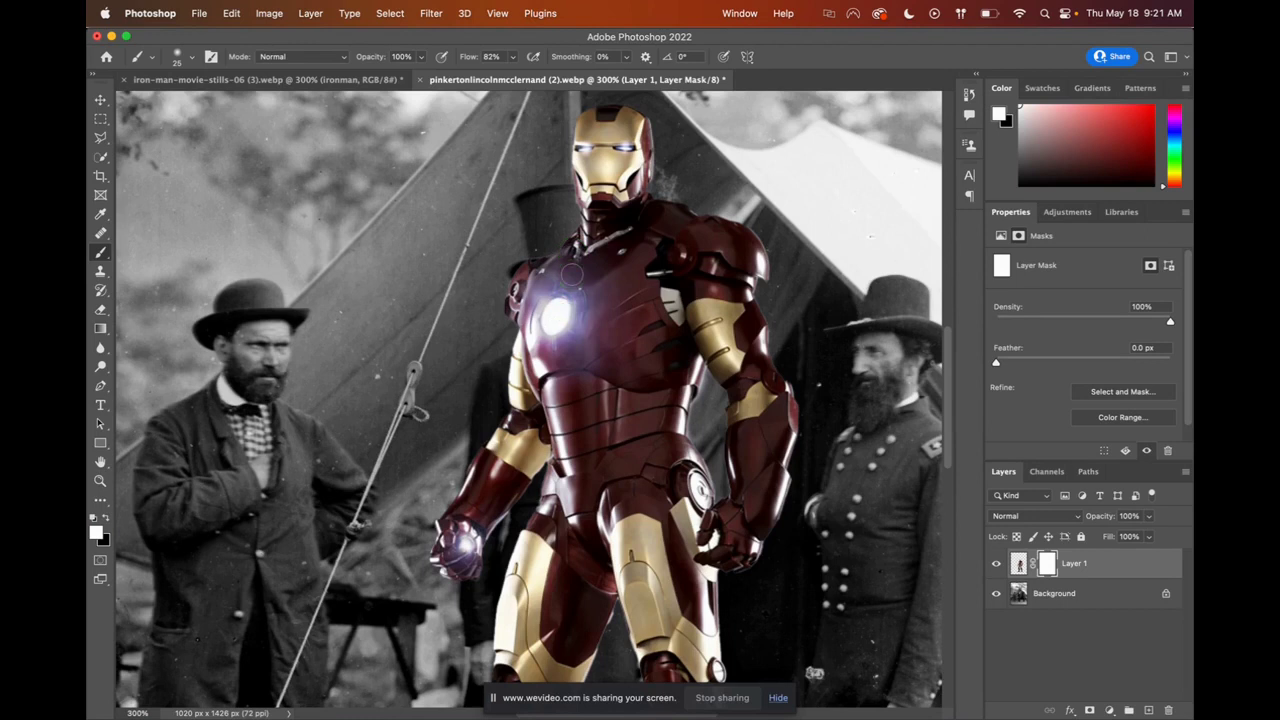
{"action": "key", "text": "x"}
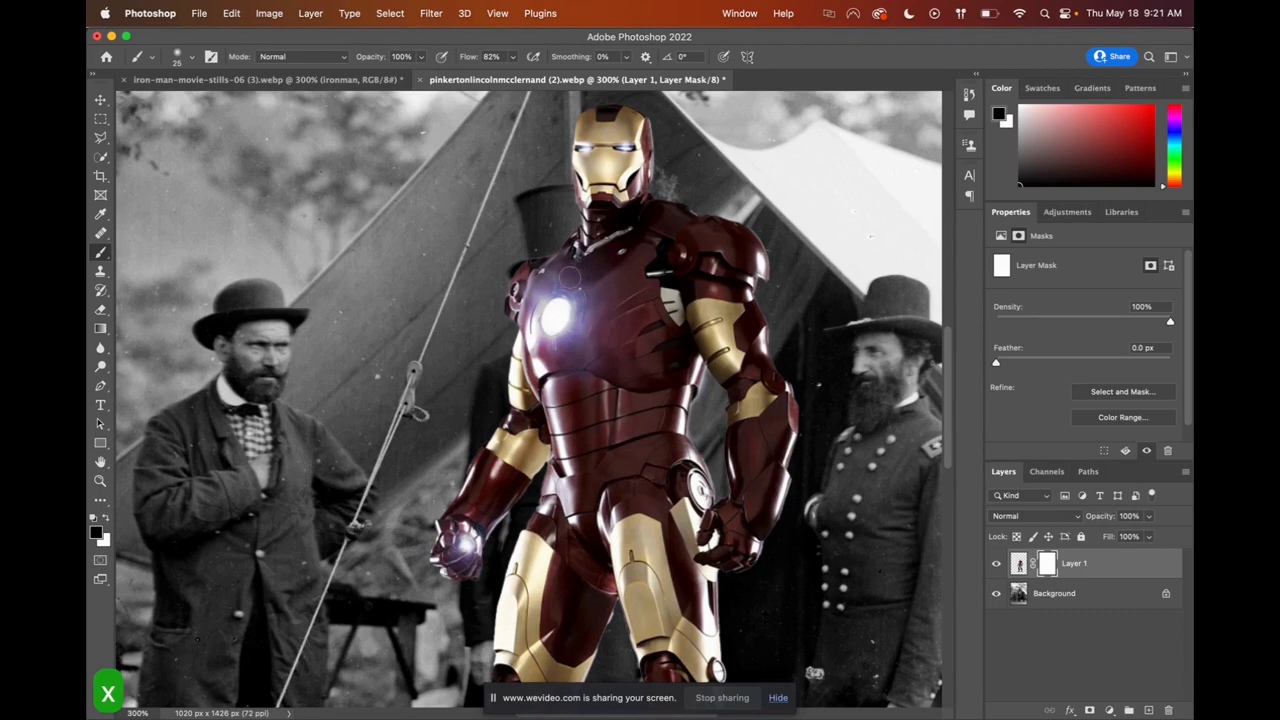
{"action": "mouse_move", "coordinate": [566, 262]}
{"action": "left_mouse_down"}
{"action": "mouse_move", "coordinate": [556, 312]}
{"action": "mouse_move", "coordinate": [550, 292]}
{"action": "mouse_move", "coordinate": [548, 332]}
{"action": "mouse_move", "coordinate": [545, 302]}
{"action": "mouse_move", "coordinate": [524, 292]}
{"action": "mouse_move", "coordinate": [524, 322]}
{"action": "mouse_move", "coordinate": [524, 273]}
{"action": "mouse_move", "coordinate": [517, 298]}
{"action": "mouse_move", "coordinate": [525, 373]}
{"action": "mouse_move", "coordinate": [544, 369]}
{"action": "mouse_move", "coordinate": [543, 339]}
{"action": "mouse_move", "coordinate": [586, 376]}
{"action": "mouse_move", "coordinate": [586, 365]}
{"action": "mouse_move", "coordinate": [521, 441]}
{"action": "left_mouse_up"}
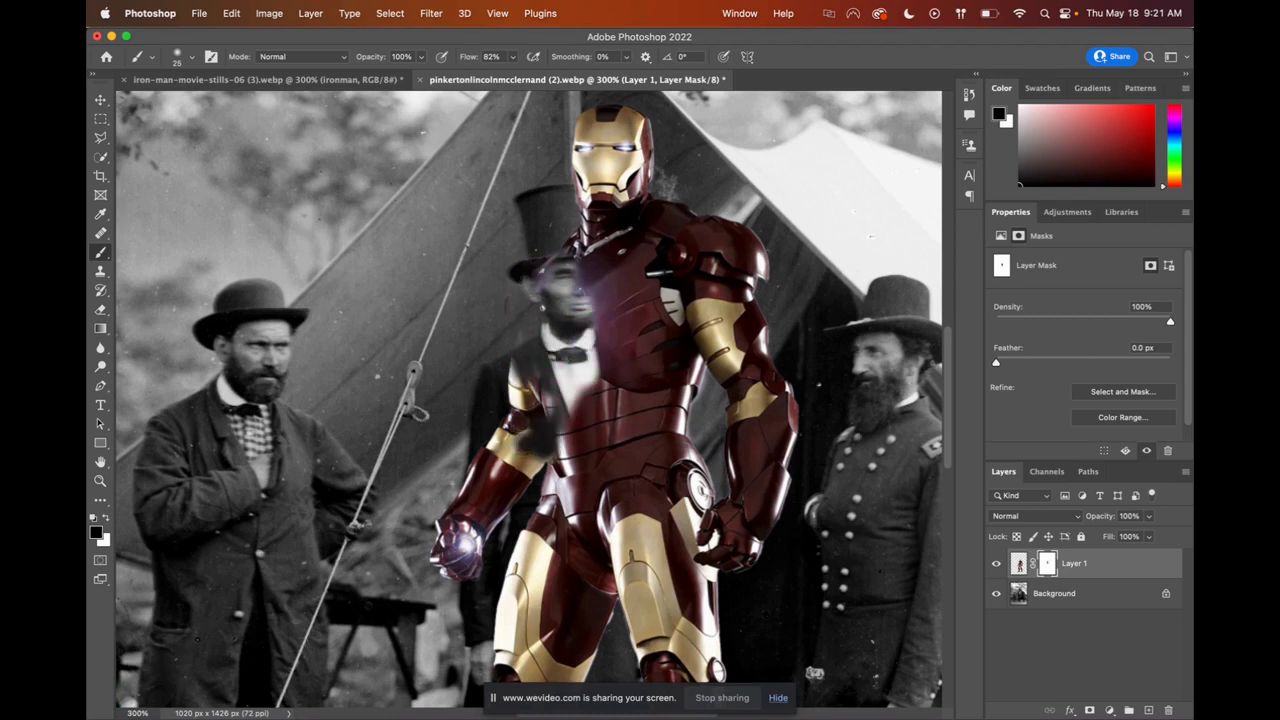
{"action": "mouse_move", "coordinate": [522, 350]}
{"action": "left_mouse_down"}
{"action": "mouse_move", "coordinate": [512, 510]}
{"action": "mouse_move", "coordinate": [514, 409]}
{"action": "mouse_move", "coordinate": [460, 536]}
{"action": "mouse_move", "coordinate": [472, 487]}
{"action": "mouse_move", "coordinate": [477, 548]}
{"action": "mouse_move", "coordinate": [479, 520]}
{"action": "mouse_move", "coordinate": [497, 538]}
{"action": "mouse_move", "coordinate": [516, 436]}
{"action": "mouse_move", "coordinate": [541, 403]}
{"action": "mouse_move", "coordinate": [535, 369]}
{"action": "mouse_move", "coordinate": [540, 422]}
{"action": "mouse_move", "coordinate": [552, 425]}
{"action": "mouse_move", "coordinate": [578, 347]}
{"action": "mouse_move", "coordinate": [588, 358]}
{"action": "mouse_move", "coordinate": [576, 472]}
{"action": "mouse_move", "coordinate": [522, 603]}
{"action": "mouse_move", "coordinate": [533, 523]}
{"action": "mouse_move", "coordinate": [514, 540]}
{"action": "mouse_move", "coordinate": [512, 620]}
{"action": "mouse_move", "coordinate": [557, 445]}
{"action": "mouse_move", "coordinate": [572, 462]}
{"action": "mouse_move", "coordinate": [557, 495]}
{"action": "mouse_move", "coordinate": [584, 476]}
{"action": "mouse_move", "coordinate": [548, 647]}
{"action": "mouse_move", "coordinate": [563, 604]}
{"action": "mouse_move", "coordinate": [566, 542]}
{"action": "mouse_move", "coordinate": [532, 562]}
{"action": "mouse_move", "coordinate": [508, 657]}
{"action": "left_mouse_up"}
{"action": "mouse_move", "coordinate": [572, 262]}
{"action": "left_mouse_down"}
{"action": "mouse_move", "coordinate": [588, 255]}
{"action": "mouse_move", "coordinate": [640, 405]}
{"action": "mouse_move", "coordinate": [645, 480]}
{"action": "mouse_move", "coordinate": [643, 431]}
{"action": "mouse_move", "coordinate": [663, 493]}
{"action": "mouse_move", "coordinate": [625, 600]}
{"action": "mouse_move", "coordinate": [609, 525]}
{"action": "mouse_move", "coordinate": [630, 497]}
{"action": "mouse_move", "coordinate": [636, 572]}
{"action": "mouse_move", "coordinate": [655, 550]}
{"action": "mouse_move", "coordinate": [651, 573]}
{"action": "mouse_move", "coordinate": [623, 427]}
{"action": "mouse_move", "coordinate": [575, 455]}
{"action": "mouse_move", "coordinate": [546, 542]}
{"action": "mouse_move", "coordinate": [503, 551]}
{"action": "mouse_move", "coordinate": [497, 471]}
{"action": "mouse_move", "coordinate": [486, 551]}
{"action": "mouse_move", "coordinate": [508, 600]}
{"action": "mouse_move", "coordinate": [516, 690]}
{"action": "mouse_move", "coordinate": [554, 414]}
{"action": "left_mouse_up"}
Step: Hide Iron Man's lower leg in front of Lincoln and raise the brush flow to 100%
{"action": "key", "text": "space"}
{"action": "key", "text": "space"}
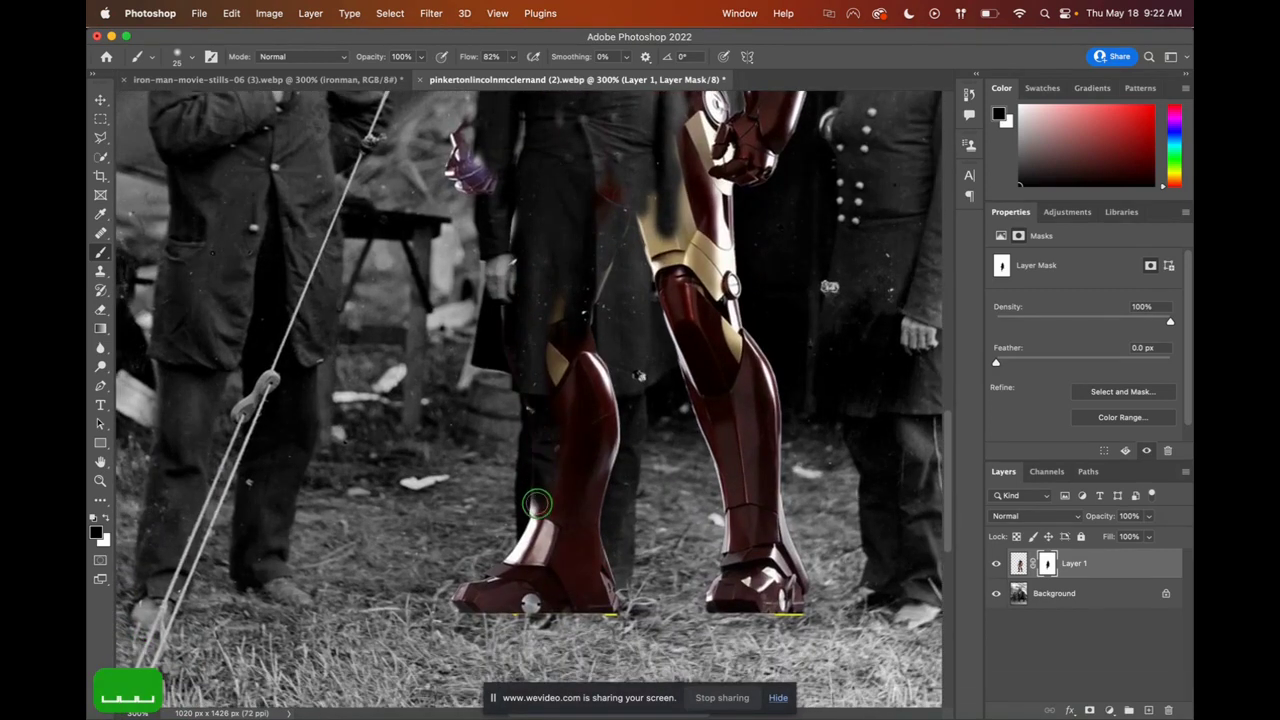
{"action": "mouse_move", "coordinate": [536, 506]}
{"action": "left_mouse_down"}
{"action": "mouse_move", "coordinate": [523, 591]}
{"action": "mouse_move", "coordinate": [555, 607]}
{"action": "mouse_move", "coordinate": [608, 605]}
{"action": "mouse_move", "coordinate": [600, 575]}
{"action": "mouse_move", "coordinate": [615, 592]}
{"action": "mouse_move", "coordinate": [605, 612]}
{"action": "mouse_move", "coordinate": [591, 334]}
{"action": "mouse_move", "coordinate": [601, 298]}
{"action": "mouse_move", "coordinate": [606, 380]}
{"action": "mouse_move", "coordinate": [560, 317]}
{"action": "mouse_move", "coordinate": [545, 550]}
{"action": "left_mouse_up"}
{"action": "key", "text": "shift+0"}
{"action": "key", "text": "space"}
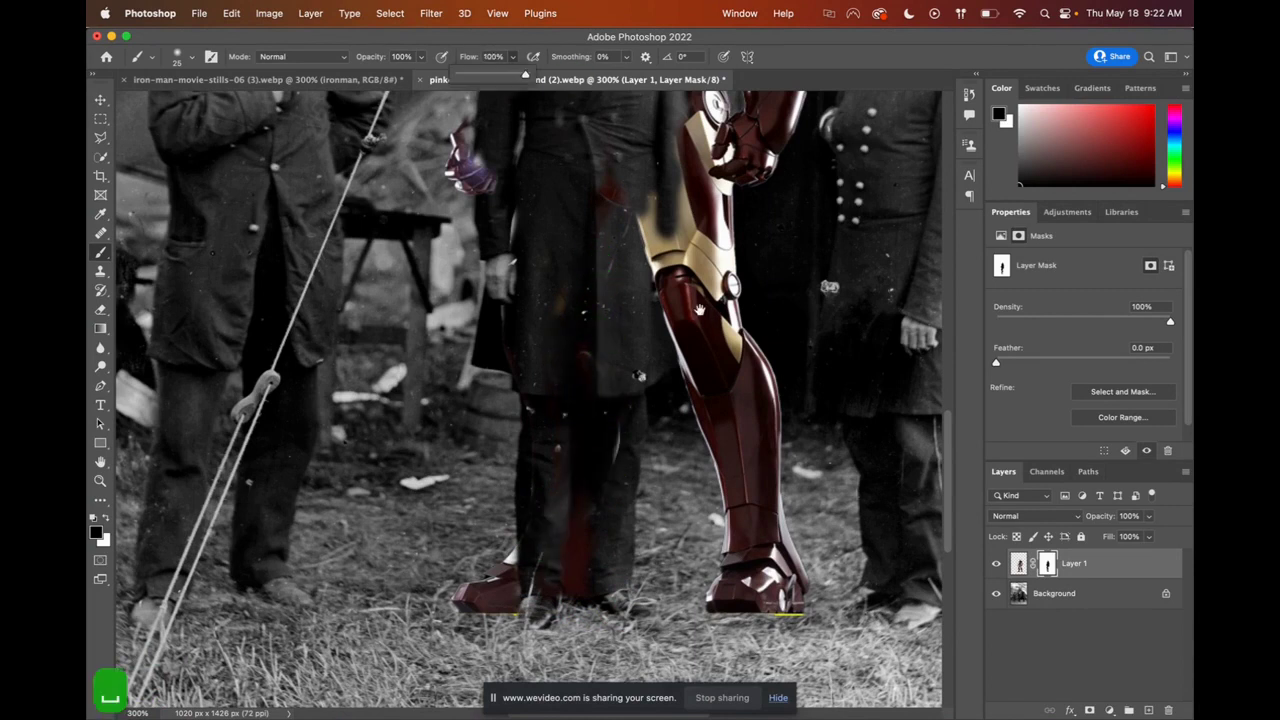
{"action": "left_click_drag", "start_coordinate": [704, 300], "coordinate": [617, 363]}
{"action": "scroll", "coordinate": [617, 363], "scroll_direction": "down", "scroll_amount": 3}
{"action": "scroll", "coordinate": [563, 414], "scroll_direction": "up", "scroll_amount": 5}
{"action": "scroll", "coordinate": [593, 420], "scroll_direction": "up", "scroll_amount": 2}
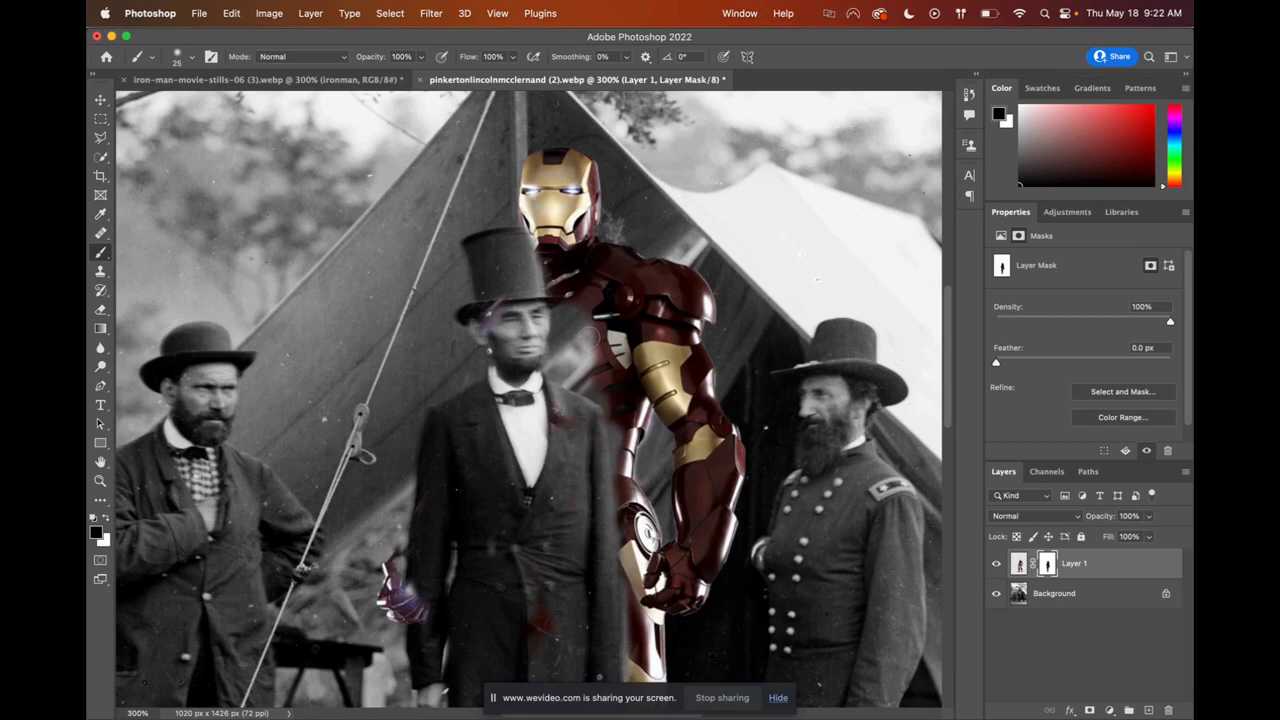
Step: Paint white at 500% zoom to restore armour beside Lincoln's cheek and along his coat
{"action": "key", "text": "x"}
{"action": "mouse_move", "coordinate": [598, 330]}
{"action": "left_mouse_down"}
{"action": "mouse_move", "coordinate": [592, 361]}
{"action": "mouse_move", "coordinate": [580, 325]}
{"action": "left_mouse_up"}
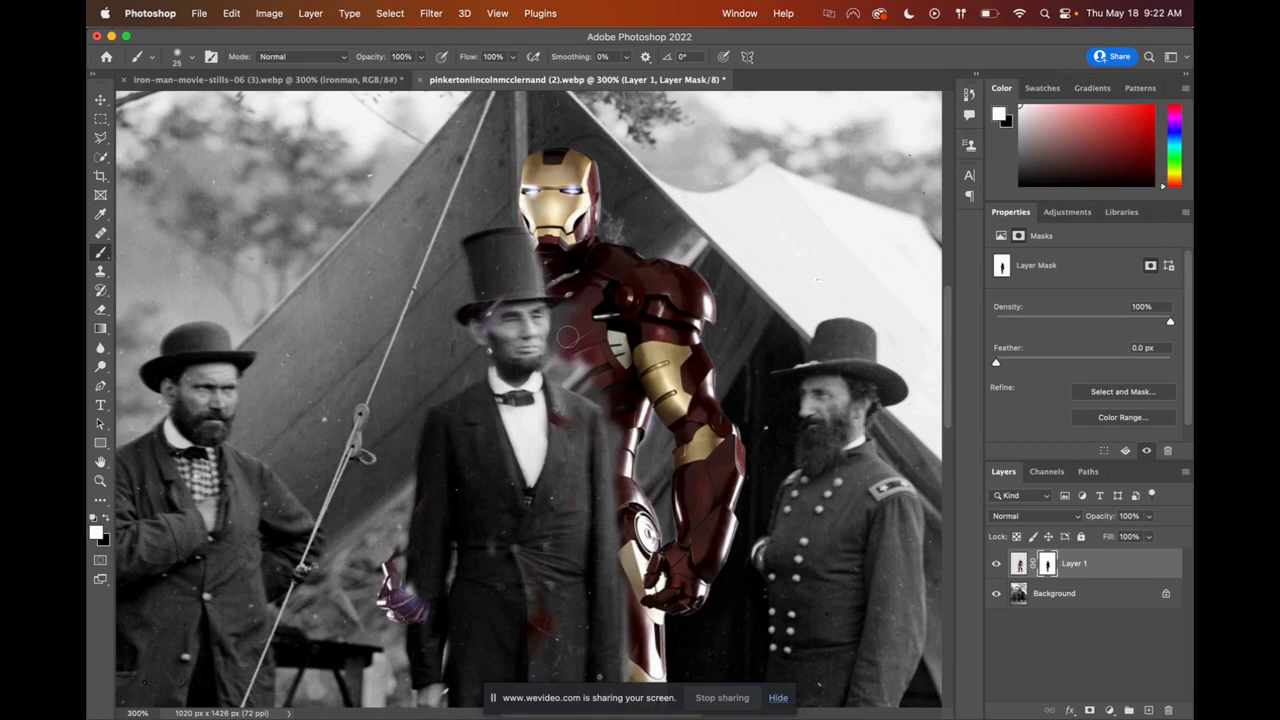
{"action": "key", "text": "super+equal"}
{"action": "key", "text": "super+equal"}
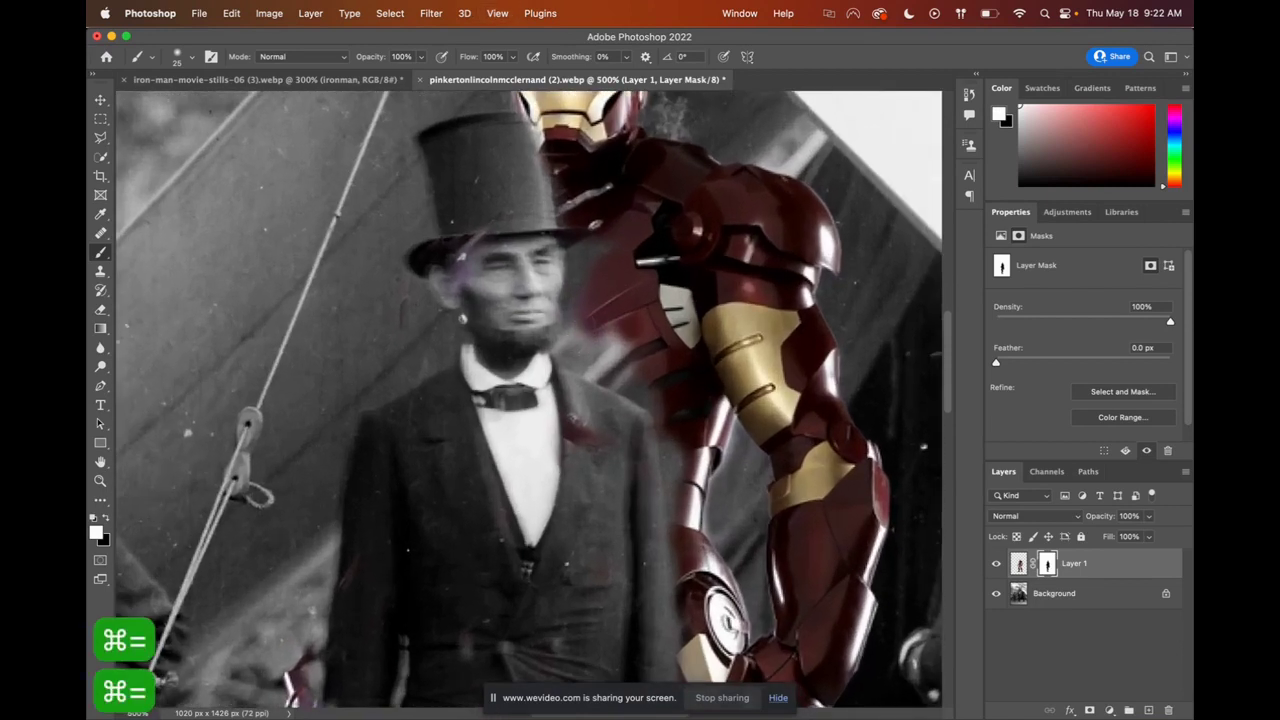
{"action": "mouse_move", "coordinate": [595, 248]}
{"action": "left_mouse_down"}
{"action": "mouse_move", "coordinate": [577, 276]}
{"action": "mouse_move", "coordinate": [571, 342]}
{"action": "mouse_move", "coordinate": [600, 370]}
{"action": "mouse_move", "coordinate": [630, 365]}
{"action": "mouse_move", "coordinate": [598, 321]}
{"action": "left_mouse_up"}
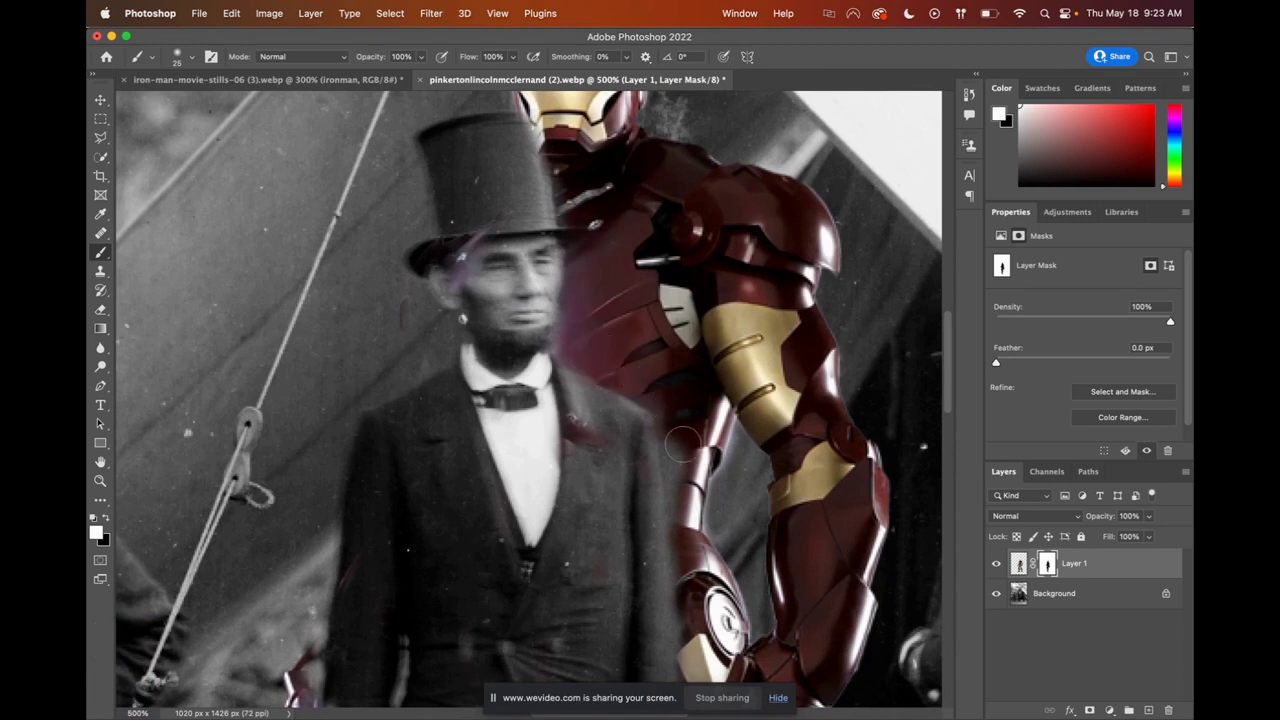
{"action": "mouse_move", "coordinate": [680, 450]}
{"action": "left_mouse_down"}
{"action": "mouse_move", "coordinate": [690, 583]}
{"action": "mouse_move", "coordinate": [688, 325]}
{"action": "left_mouse_up"}
{"action": "key", "text": "space"}
{"action": "left_click_drag", "start_coordinate": [675, 580], "coordinate": [661, 240]}
{"action": "key", "text": "space"}
{"action": "mouse_move", "coordinate": [649, 108]}
{"action": "left_mouse_down"}
{"action": "mouse_move", "coordinate": [651, 390]}
{"action": "mouse_move", "coordinate": [636, 480]}
{"action": "left_mouse_up"}
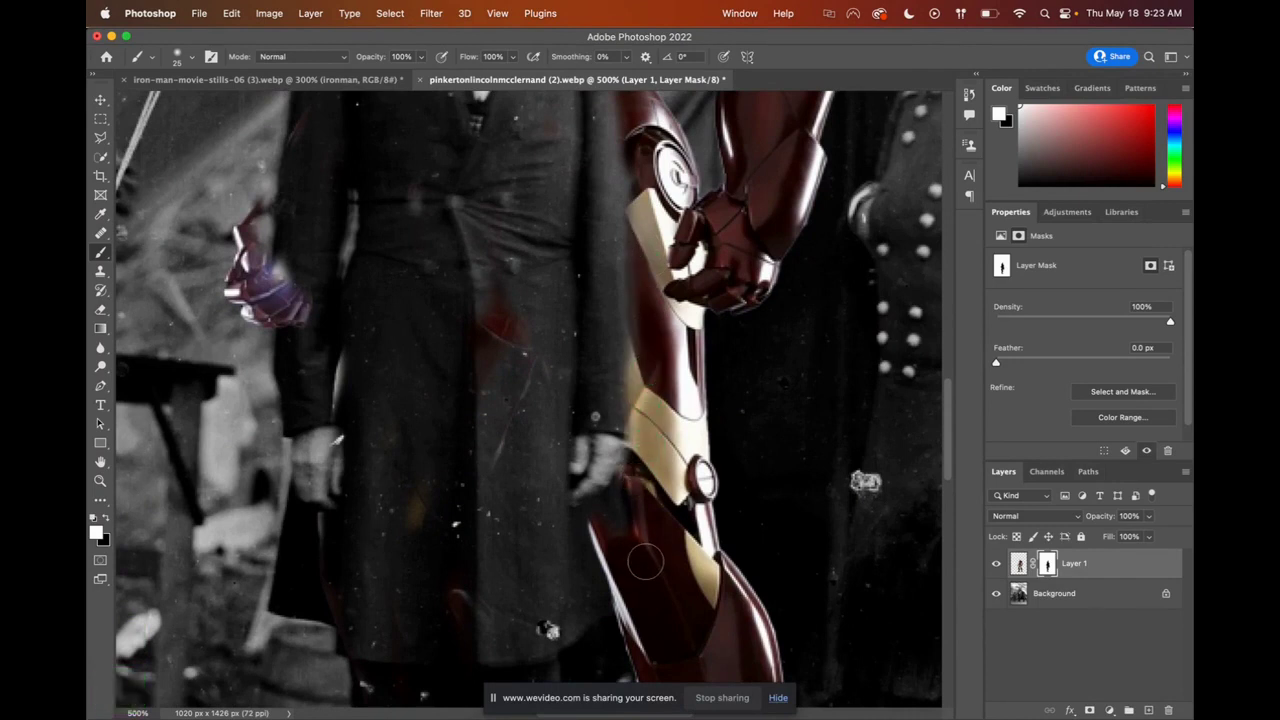
{"action": "scroll", "coordinate": [650, 430], "scroll_direction": "down", "scroll_amount": 15}
{"action": "scroll", "coordinate": [666, 367], "scroll_direction": "up", "scroll_amount": 20}
Step: Paint black to tidy the mask along the hat's right edge and Lincoln's right side
{"action": "key", "text": "x"}
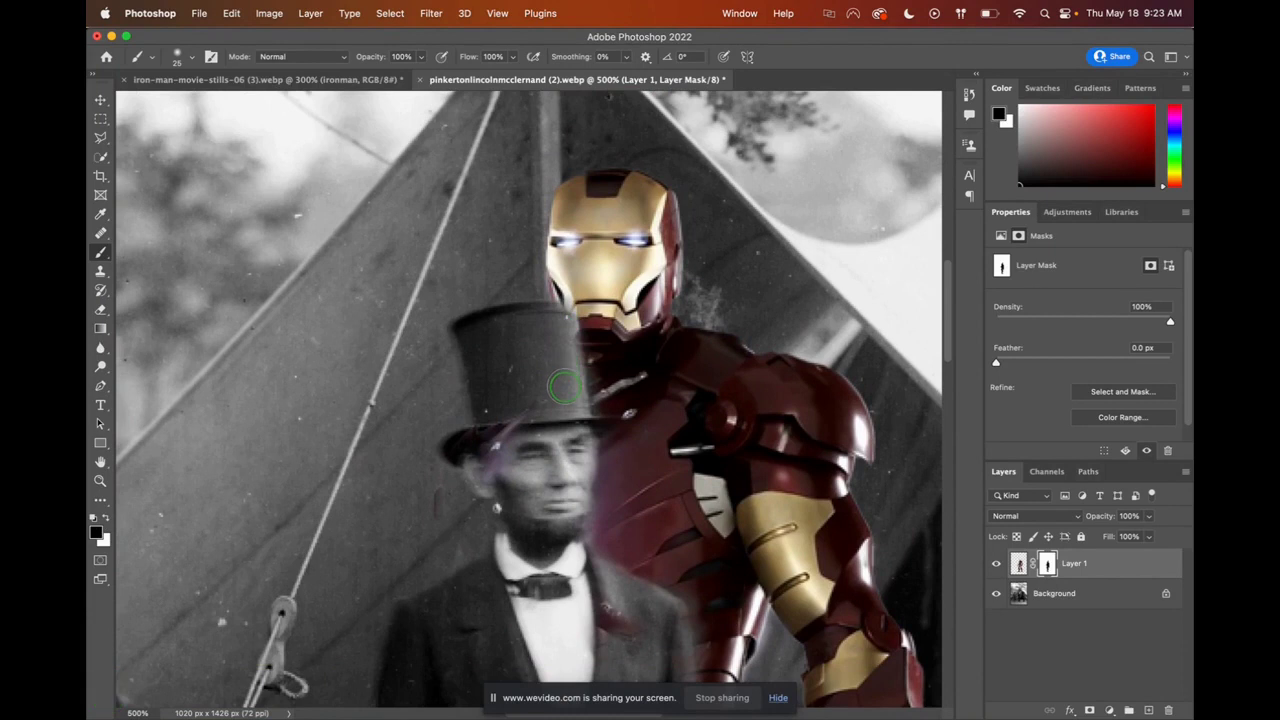
{"action": "left_click_drag", "start_coordinate": [563, 320], "coordinate": [558, 428]}
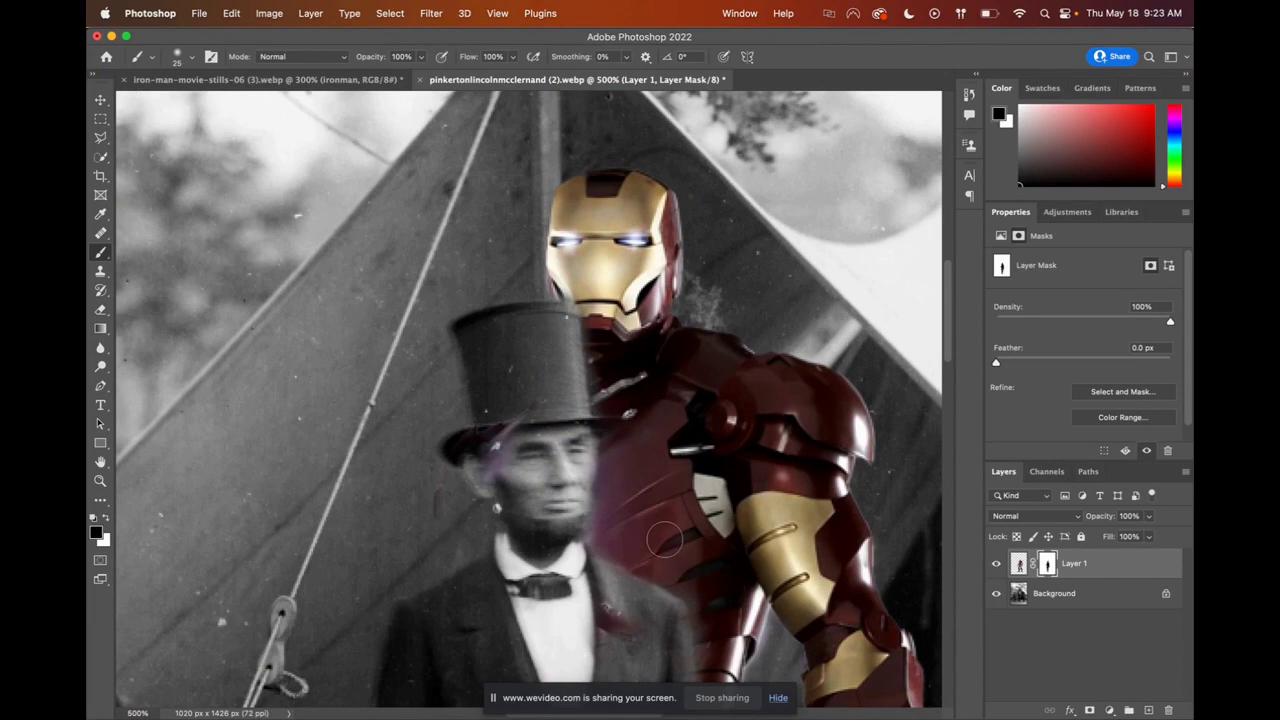
{"action": "mouse_move", "coordinate": [601, 478]}
{"action": "left_mouse_down"}
{"action": "mouse_move", "coordinate": [582, 490]}
{"action": "mouse_move", "coordinate": [635, 600]}
{"action": "left_mouse_up"}
{"action": "key", "text": "x"}
{"action": "scroll", "coordinate": [676, 550], "scroll_direction": "down", "scroll_amount": 10}
{"action": "scroll", "coordinate": [651, 391], "scroll_direction": "up", "scroll_amount": 3}
{"action": "scroll", "coordinate": [666, 317], "scroll_direction": "down", "scroll_amount": 10}
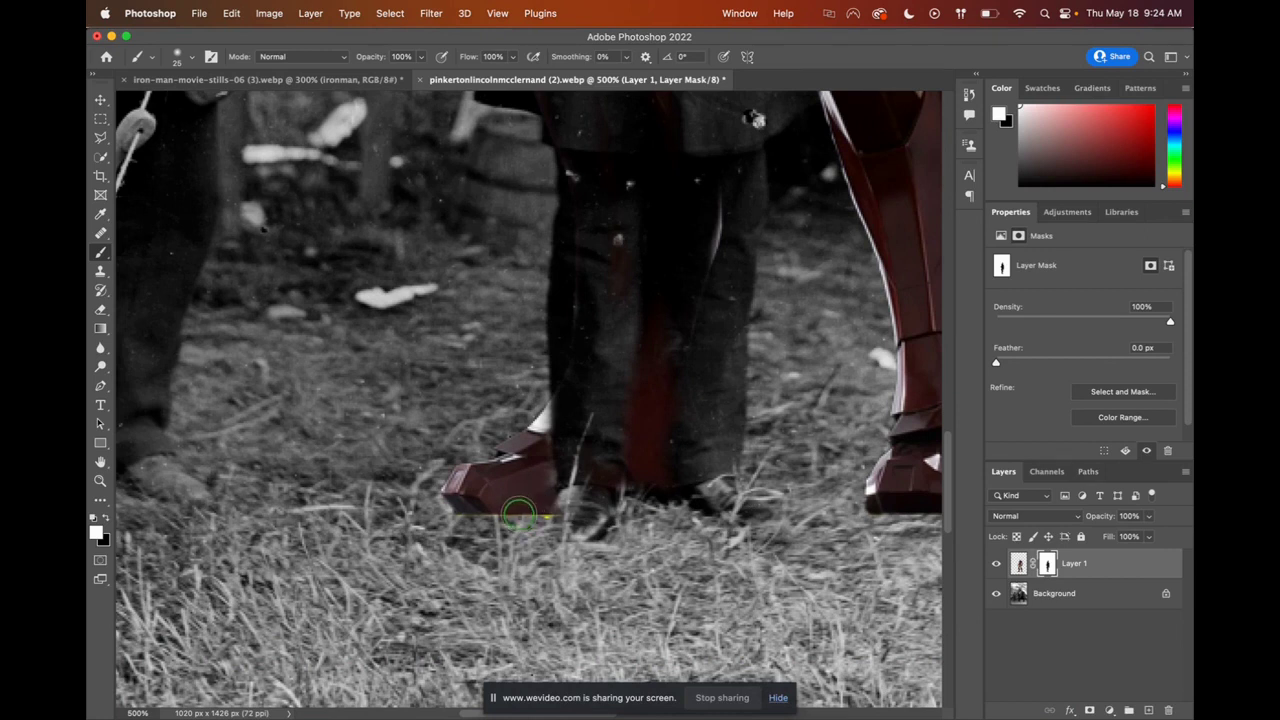
Step: Paint black on the mask to trim red spill along Iron Man's boot sole
{"action": "key", "text": "x"}
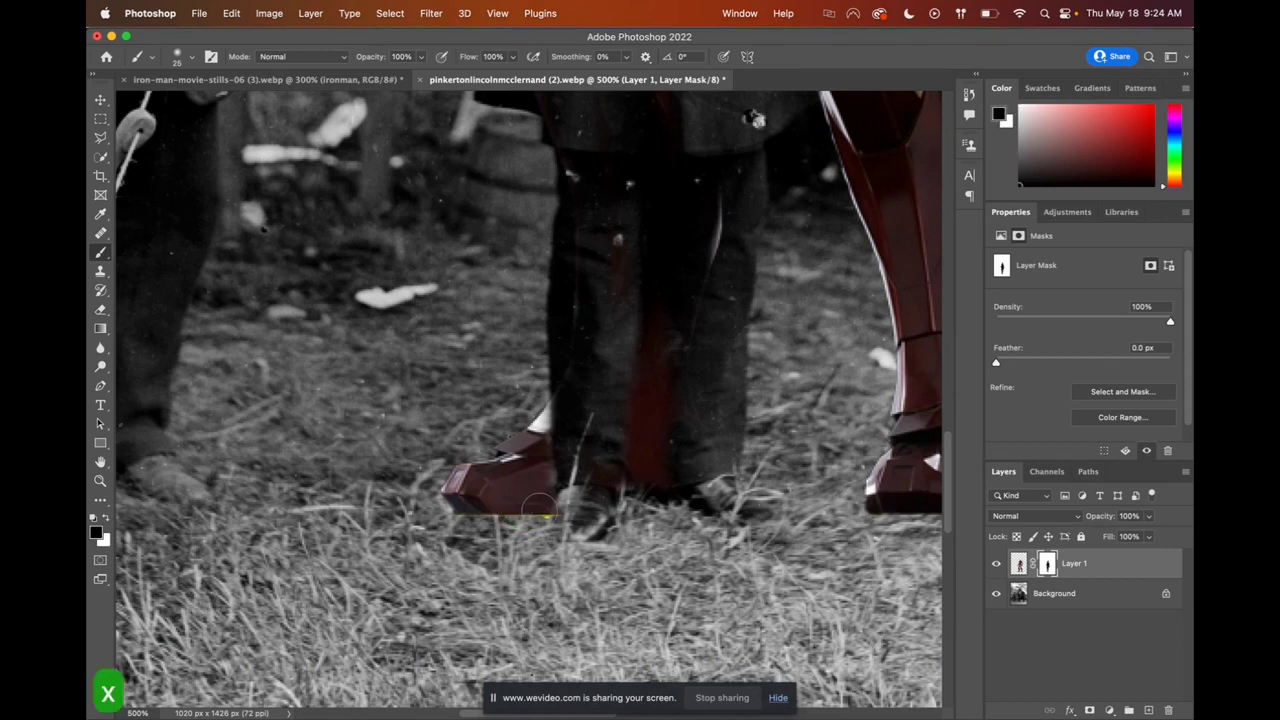
{"action": "left_click_drag", "start_coordinate": [503, 522], "coordinate": [440, 512]}
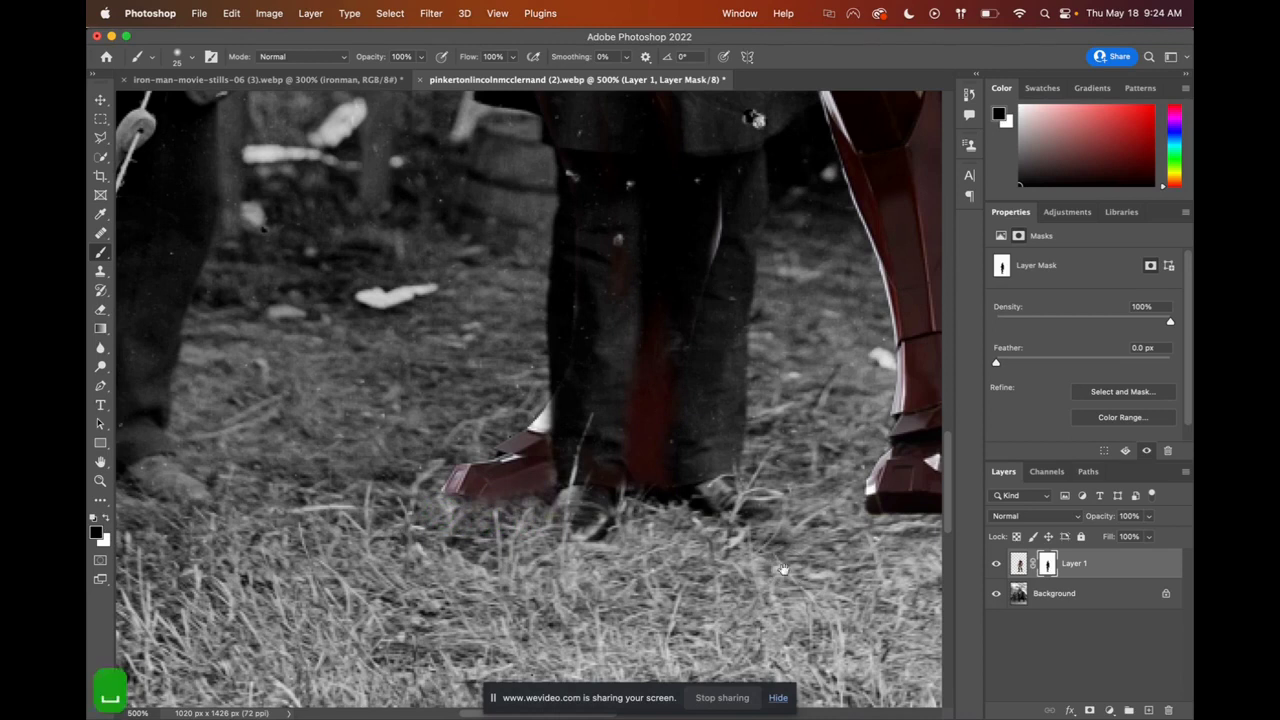
{"action": "left_click_drag", "start_coordinate": [783, 569], "coordinate": [553, 580]}
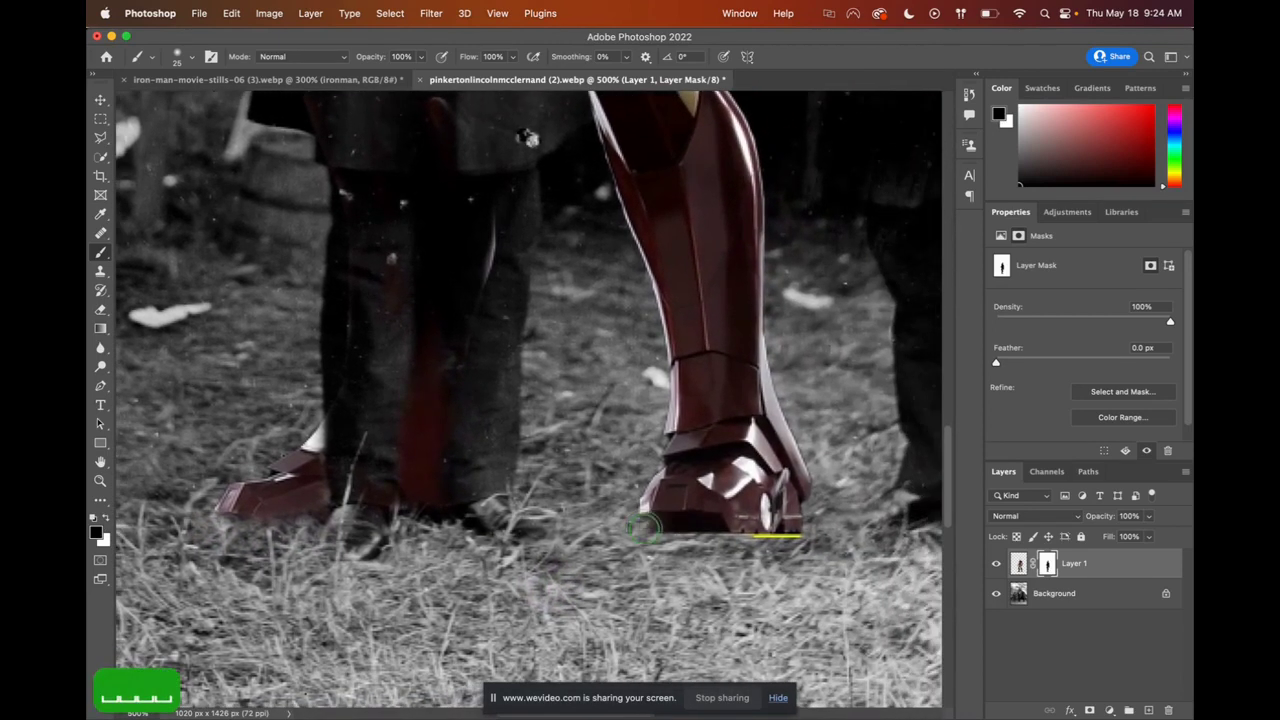
{"action": "left_click_drag", "start_coordinate": [645, 530], "coordinate": [790, 533]}
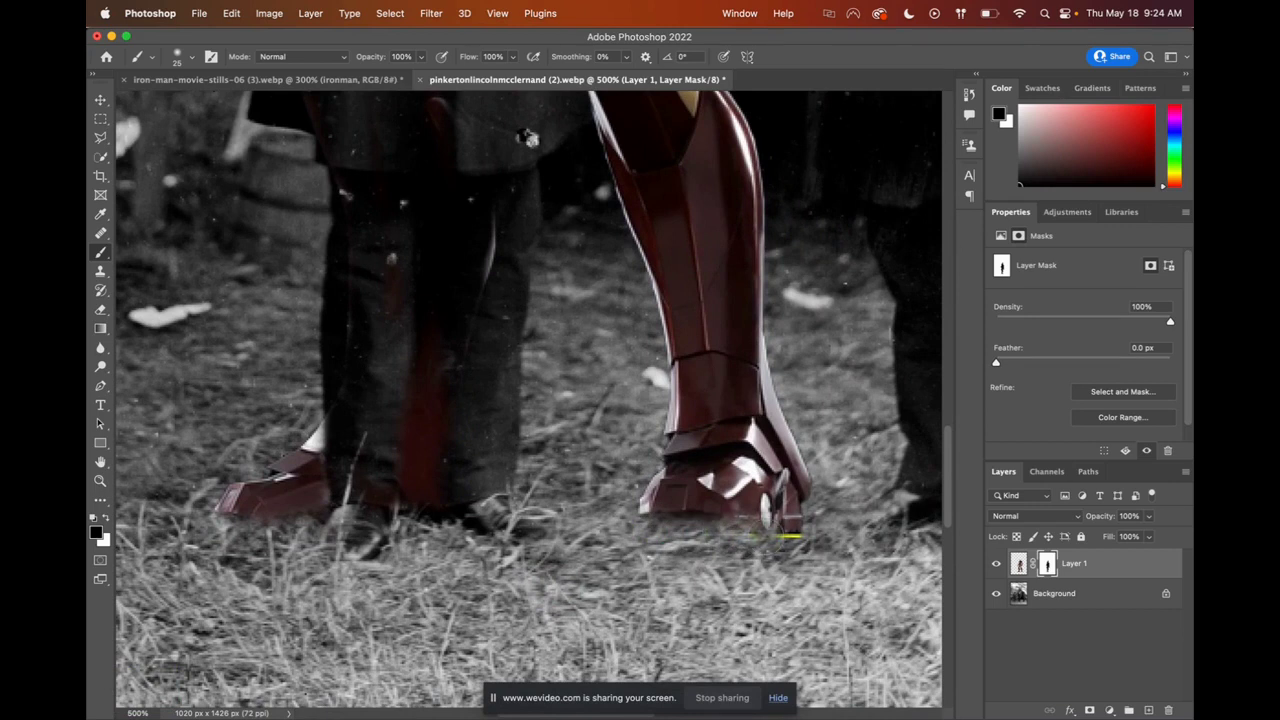
Step: Lower the brush opacity to 73% and paint the boot's toe back in
{"action": "left_click", "coordinate": [421, 62]}
{"action": "left_click_drag", "start_coordinate": [428, 74], "coordinate": [402, 74]}
{"action": "left_click", "coordinate": [762, 524]}
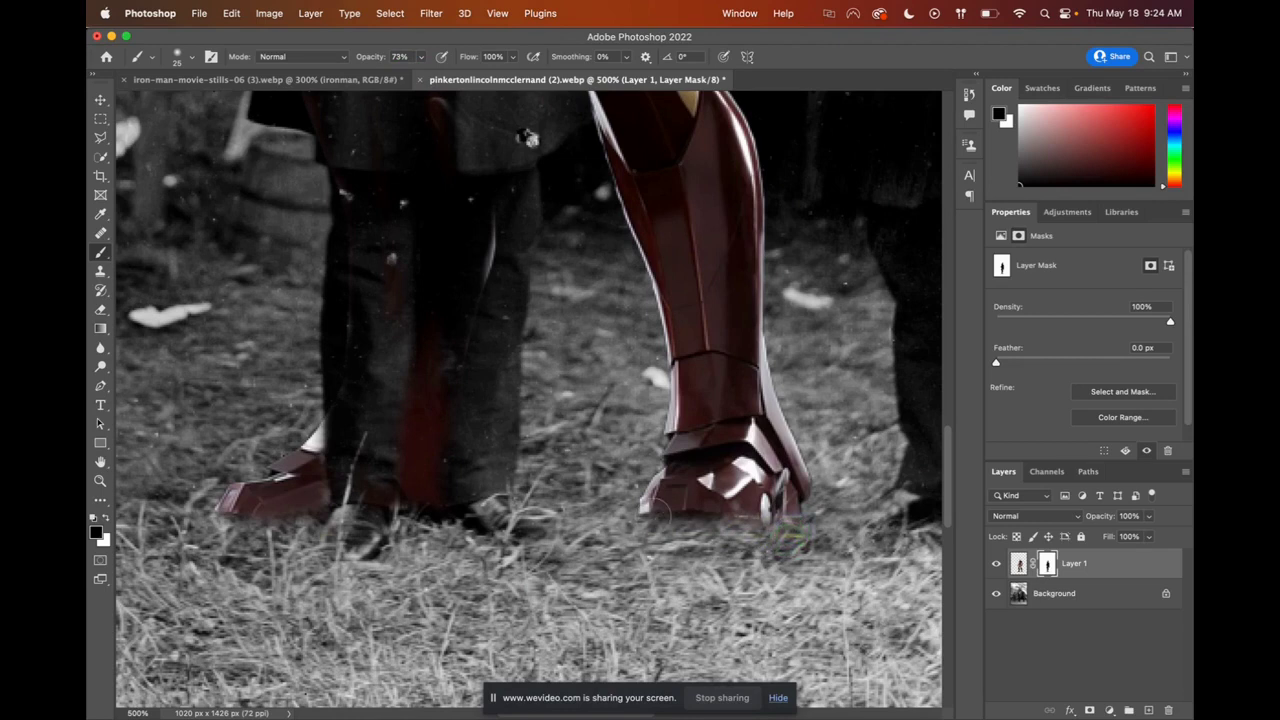
{"action": "left_click", "coordinate": [662, 513]}
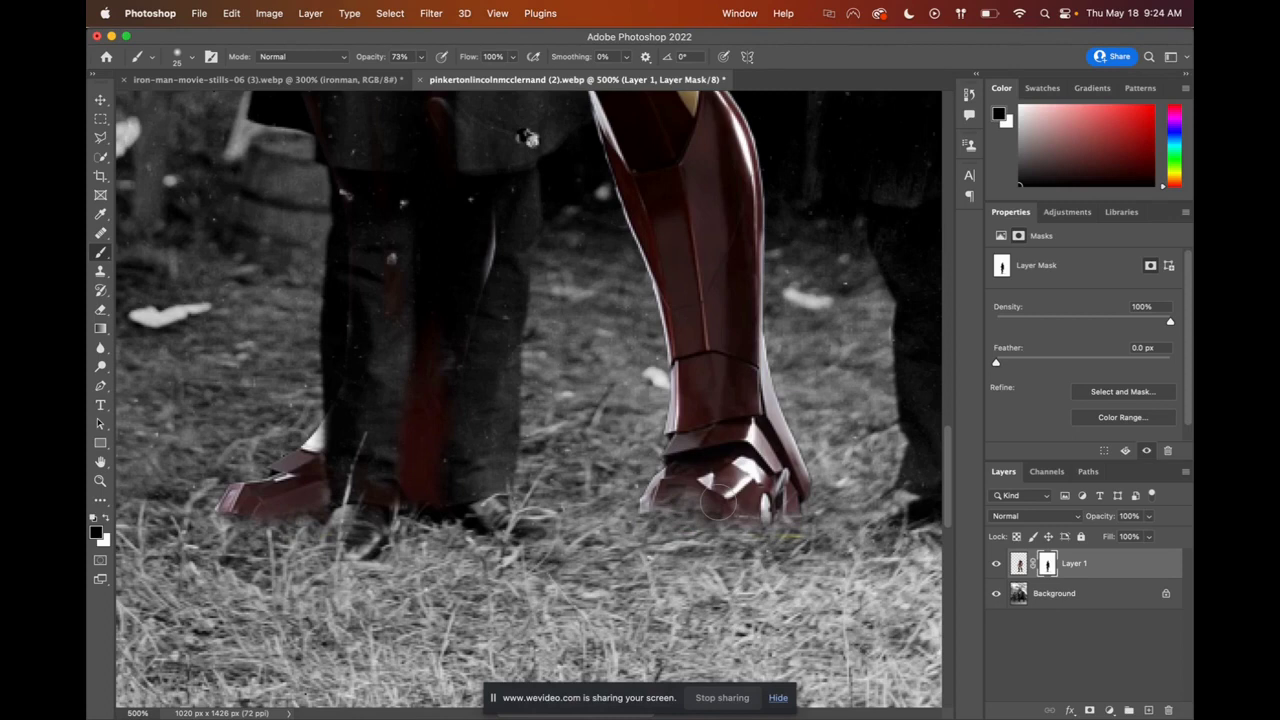
{"action": "key", "text": "super+minus"}
{"action": "key", "text": "super+minus"}
{"action": "key", "text": "super+minus"}
{"action": "key", "text": "super+minus"}
{"action": "key", "text": "super+minus"}
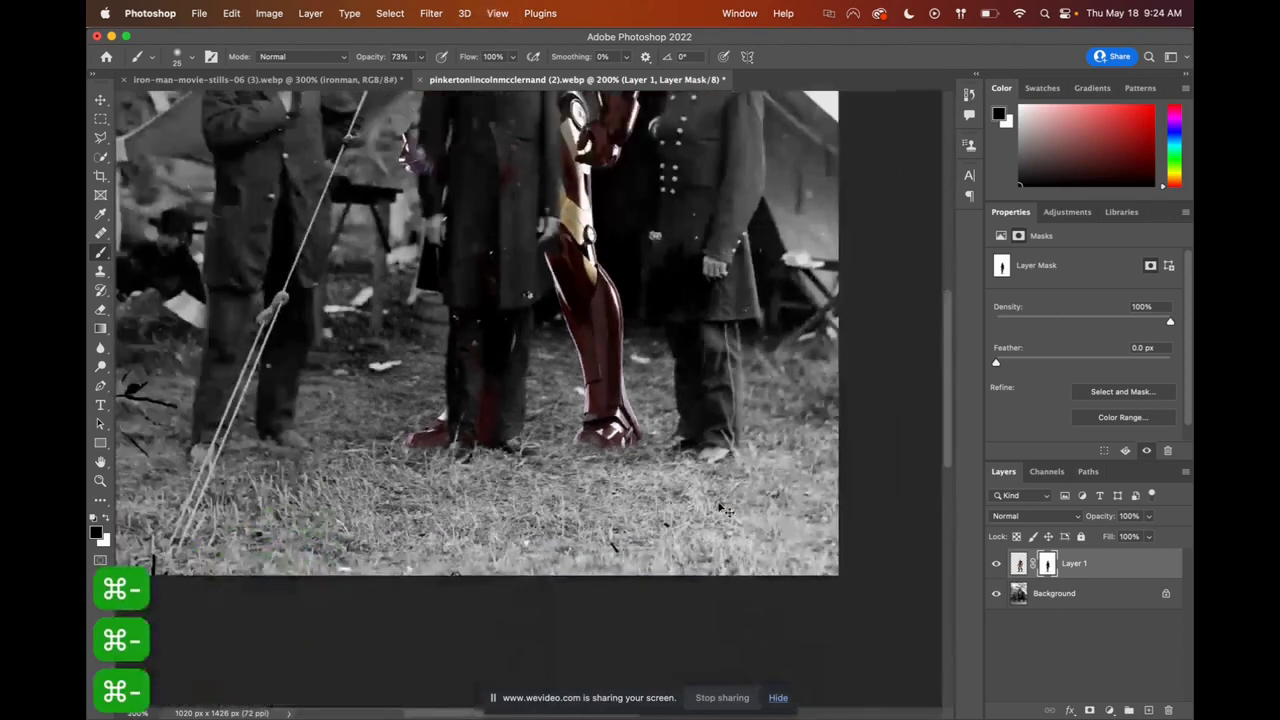
{"action": "key", "text": "super+minus"}
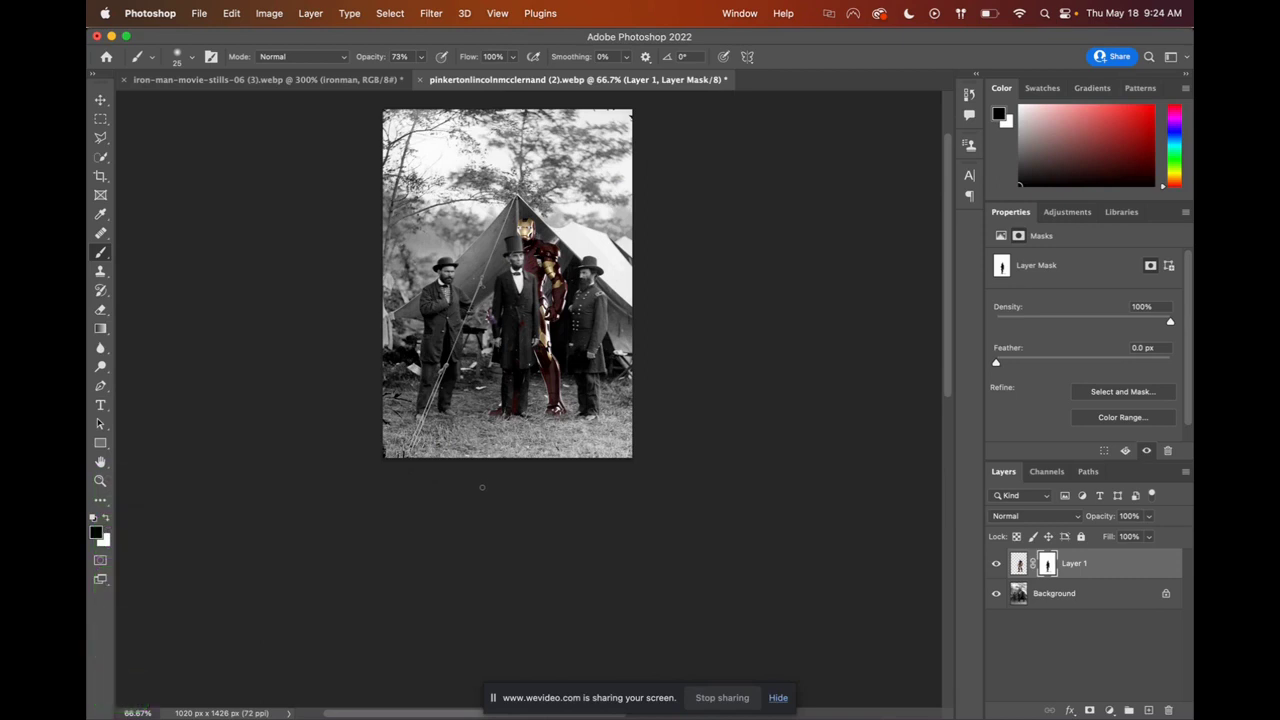
{"action": "key", "text": "super+equal"}
{"action": "key", "text": "super+equal"}
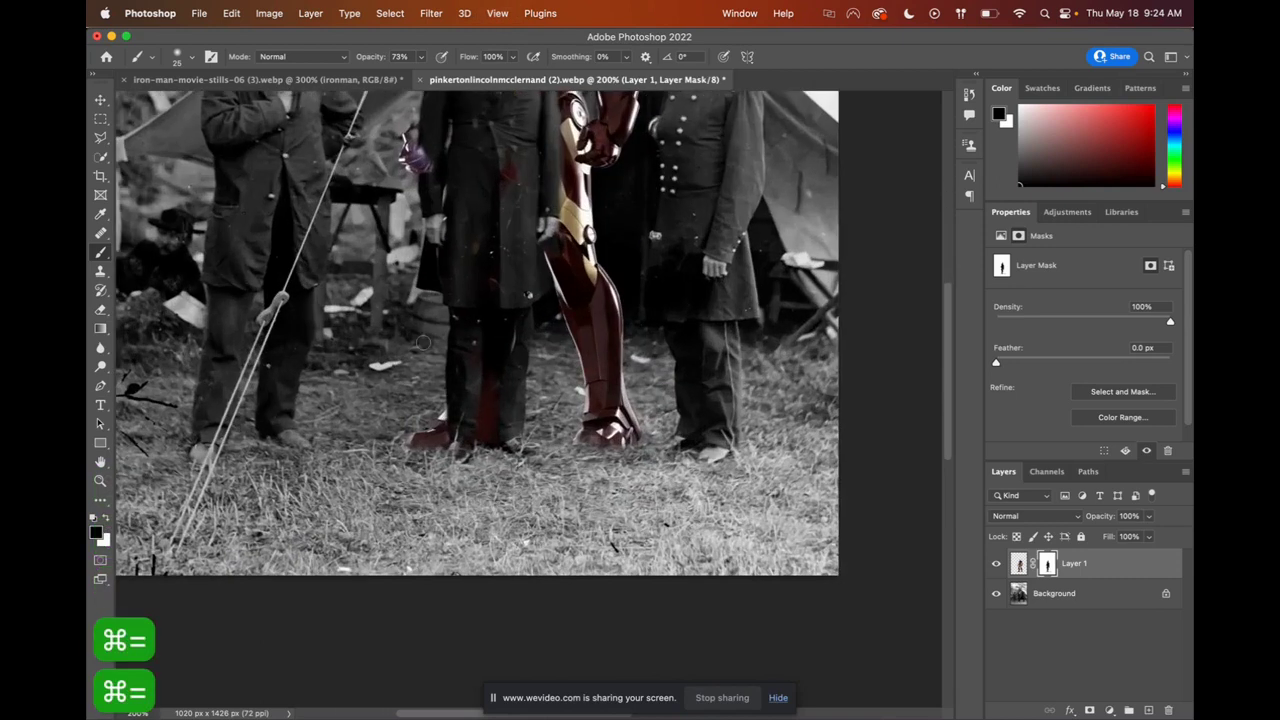
{"action": "key", "text": "space"}
{"action": "scroll", "coordinate": [535, 380], "scroll_direction": "up", "scroll_amount": 10}
{"action": "scroll", "coordinate": [533, 380], "scroll_direction": "up", "scroll_amount": 2}
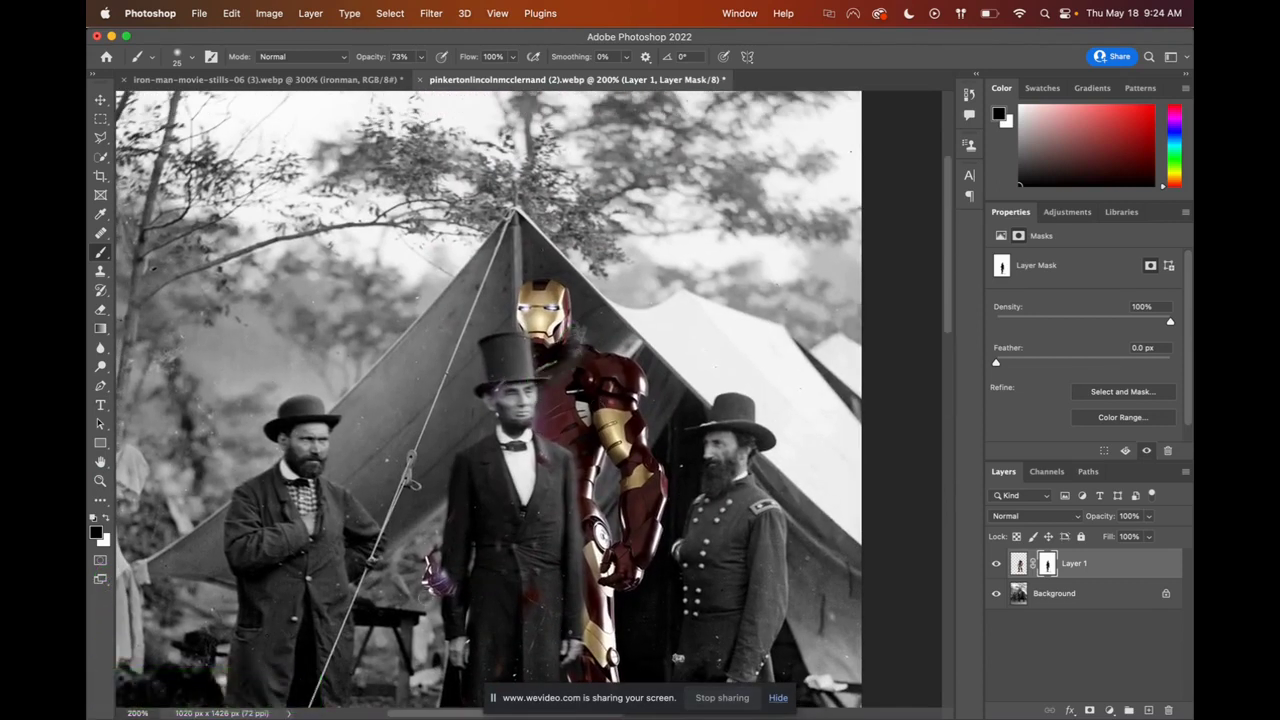
{"action": "scroll", "coordinate": [430, 600], "scroll_direction": "up", "scroll_amount": 3}
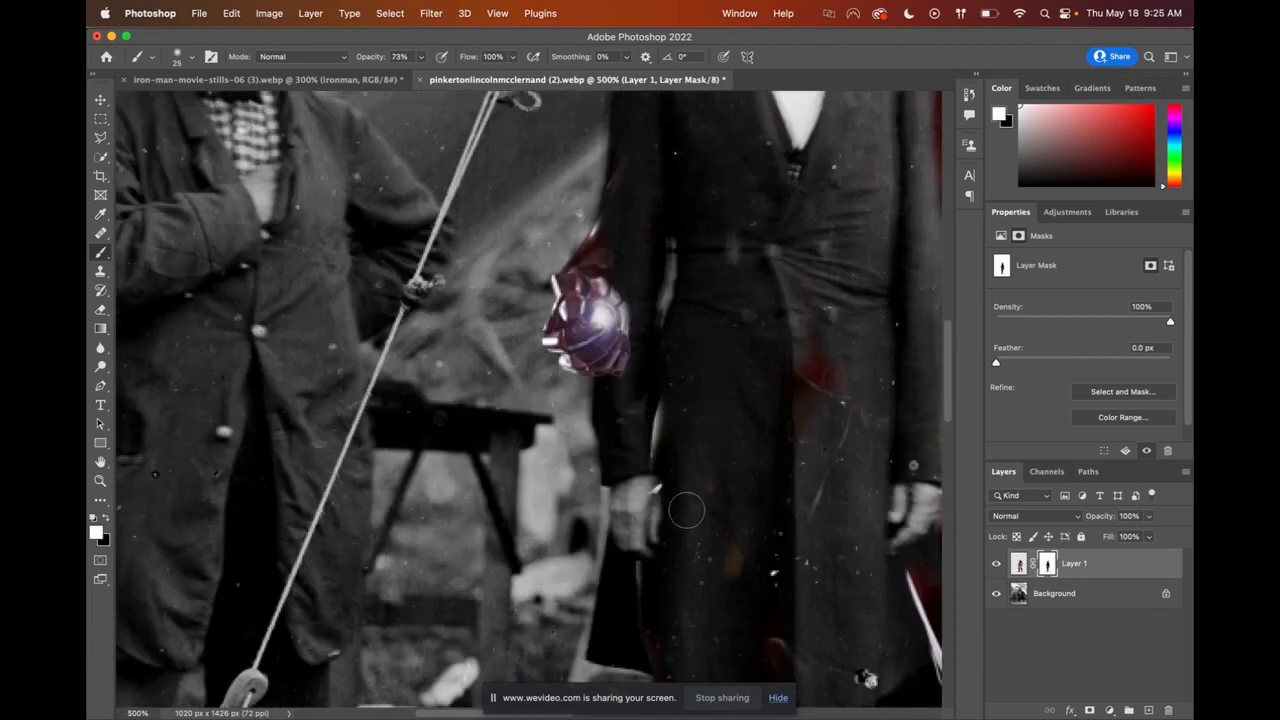
{"action": "key", "text": "super+minus"}
{"action": "key", "text": "super+minus"}
{"action": "key", "text": "super+minus"}
{"action": "key", "text": "super+minus"}
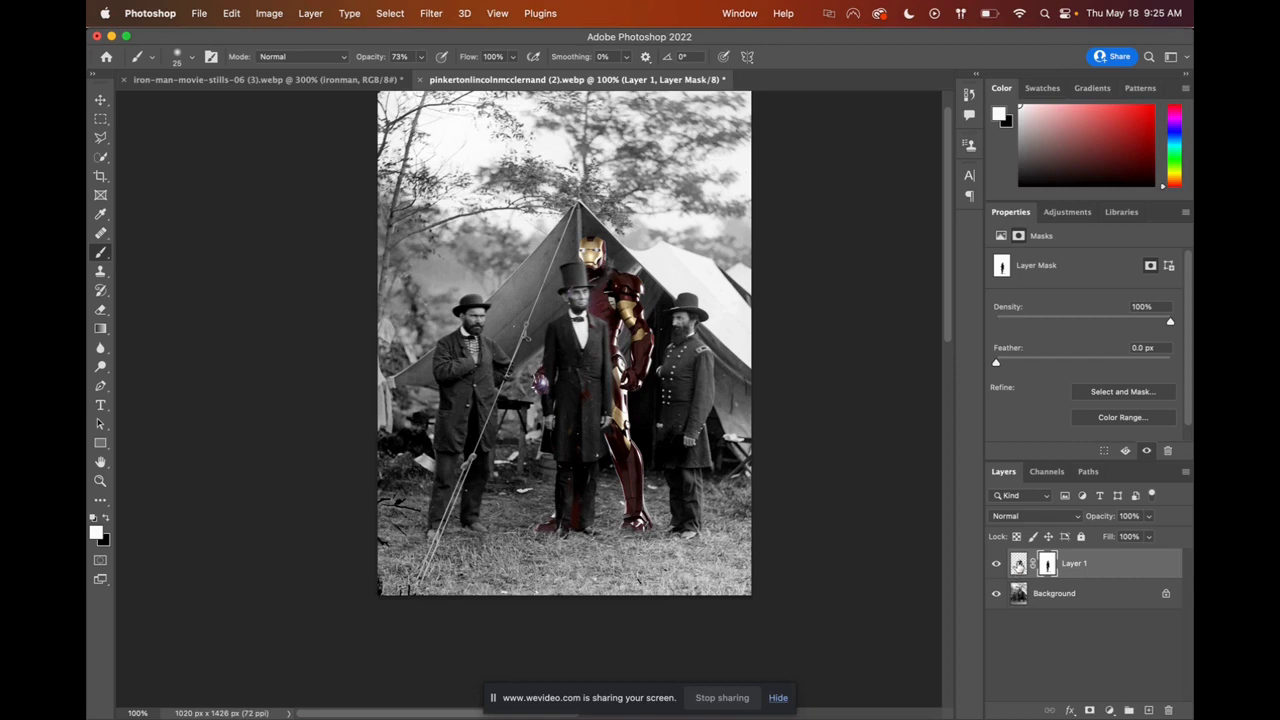
Step: Target Layer 1's image pixels rather than its mask
{"action": "left_click", "coordinate": [1019, 565]}
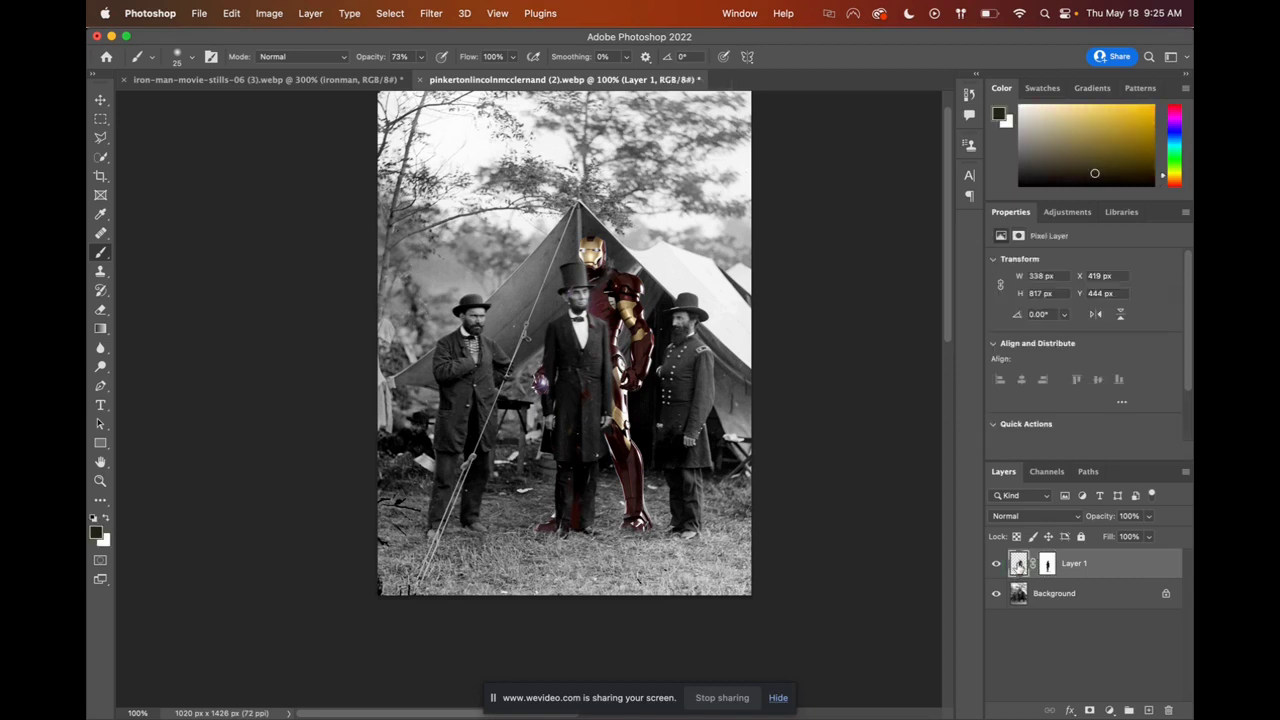
{"action": "left_click", "coordinate": [1047, 566]}
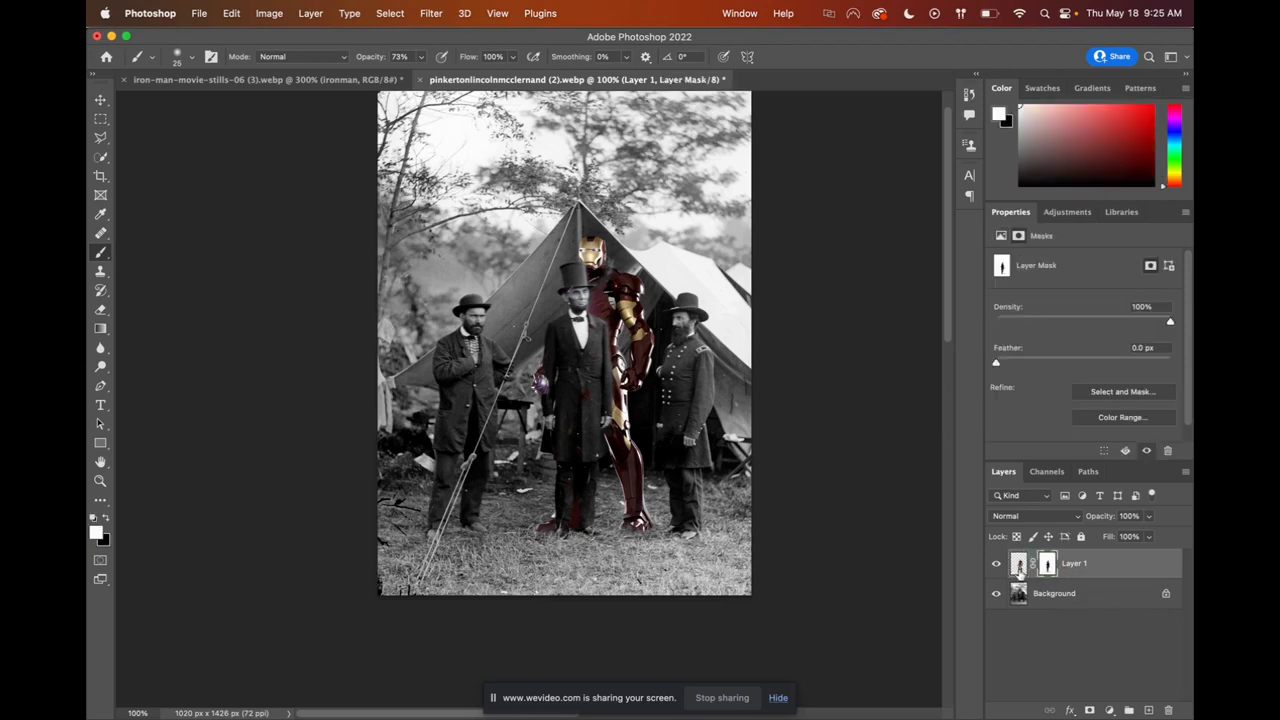
{"action": "left_click", "coordinate": [1019, 565]}
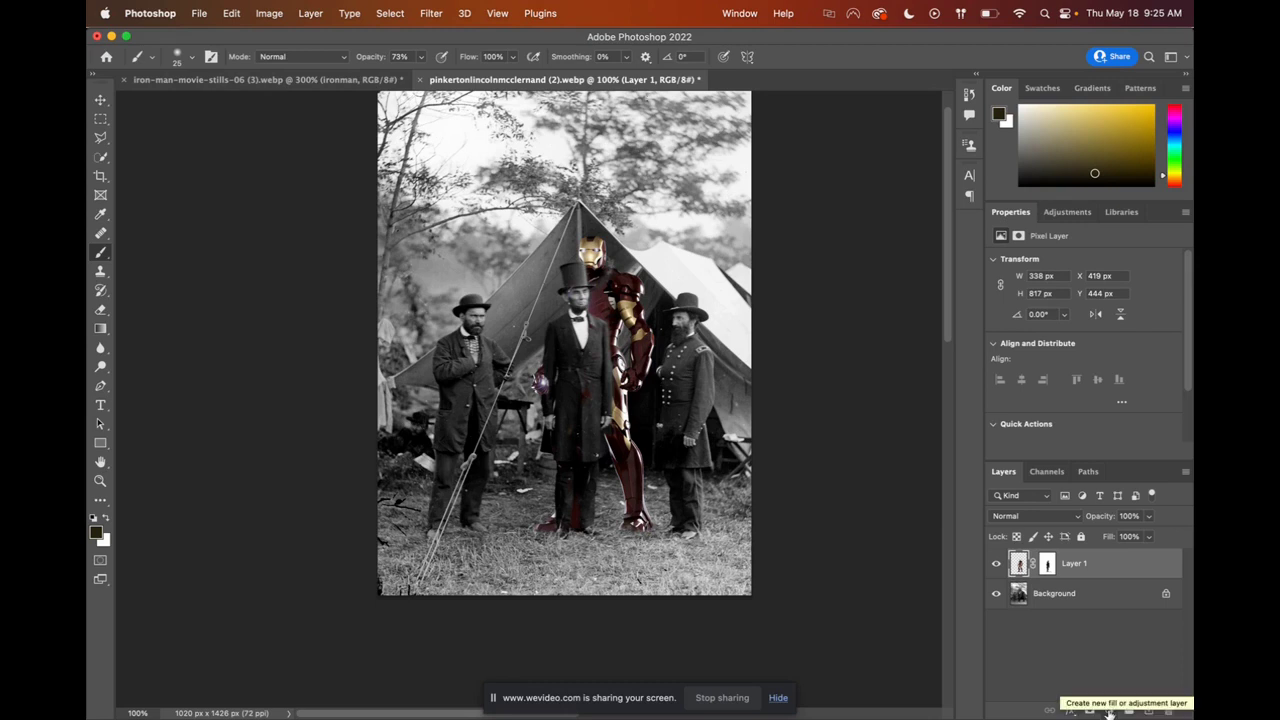
Step: Add a Hue/Saturation adjustment layer with Saturation -100 and Lightness +3
{"action": "mouse_move", "coordinate": [1110, 712]}
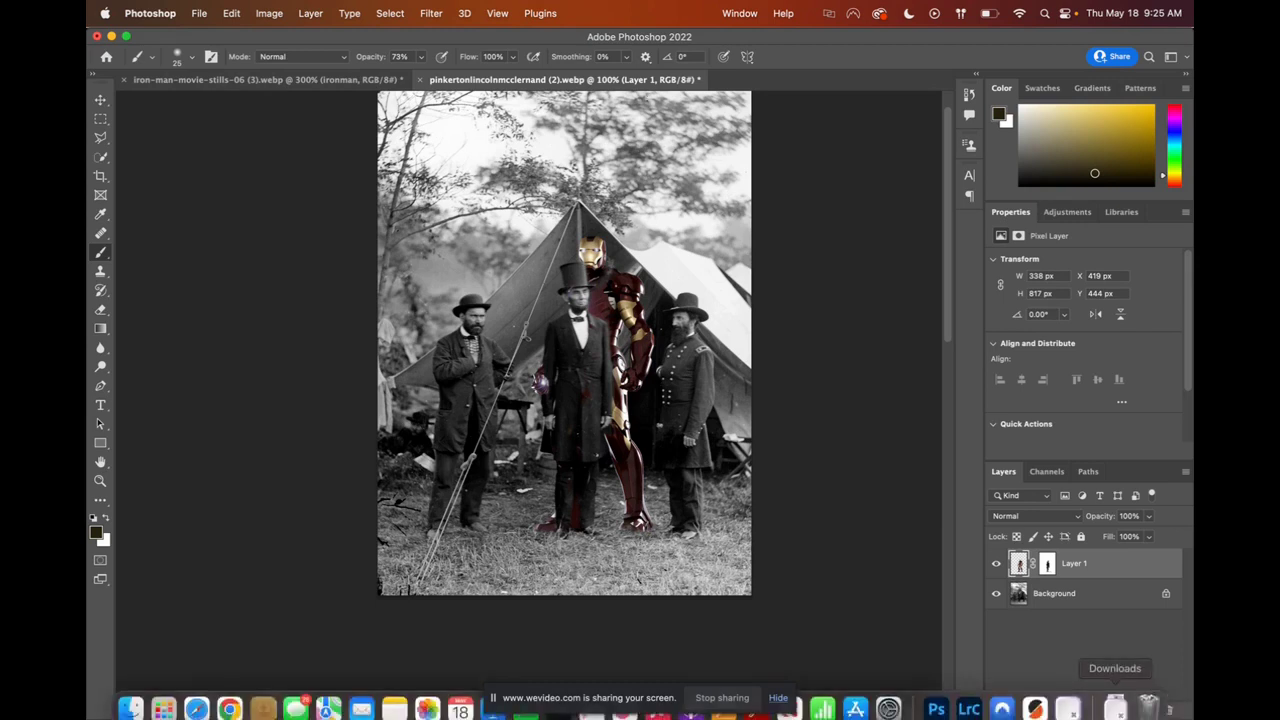
{"action": "left_click", "coordinate": [1109, 710]}
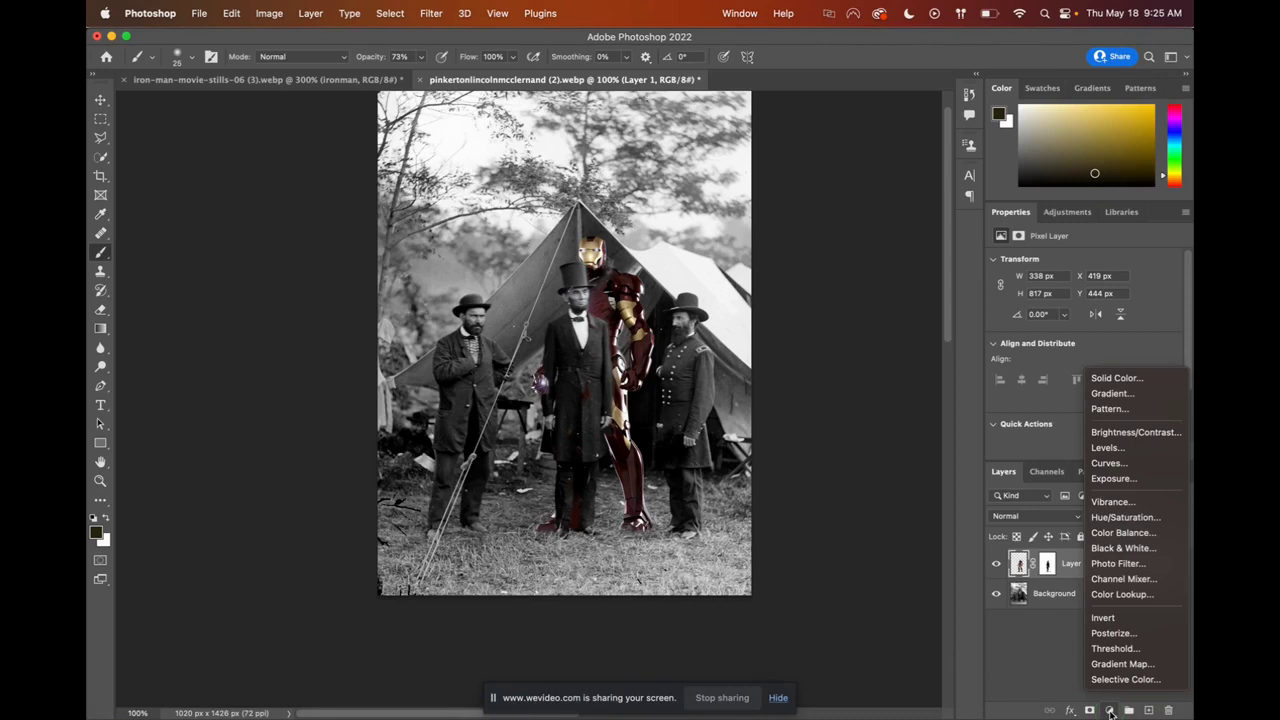
{"action": "left_click", "coordinate": [1148, 519]}
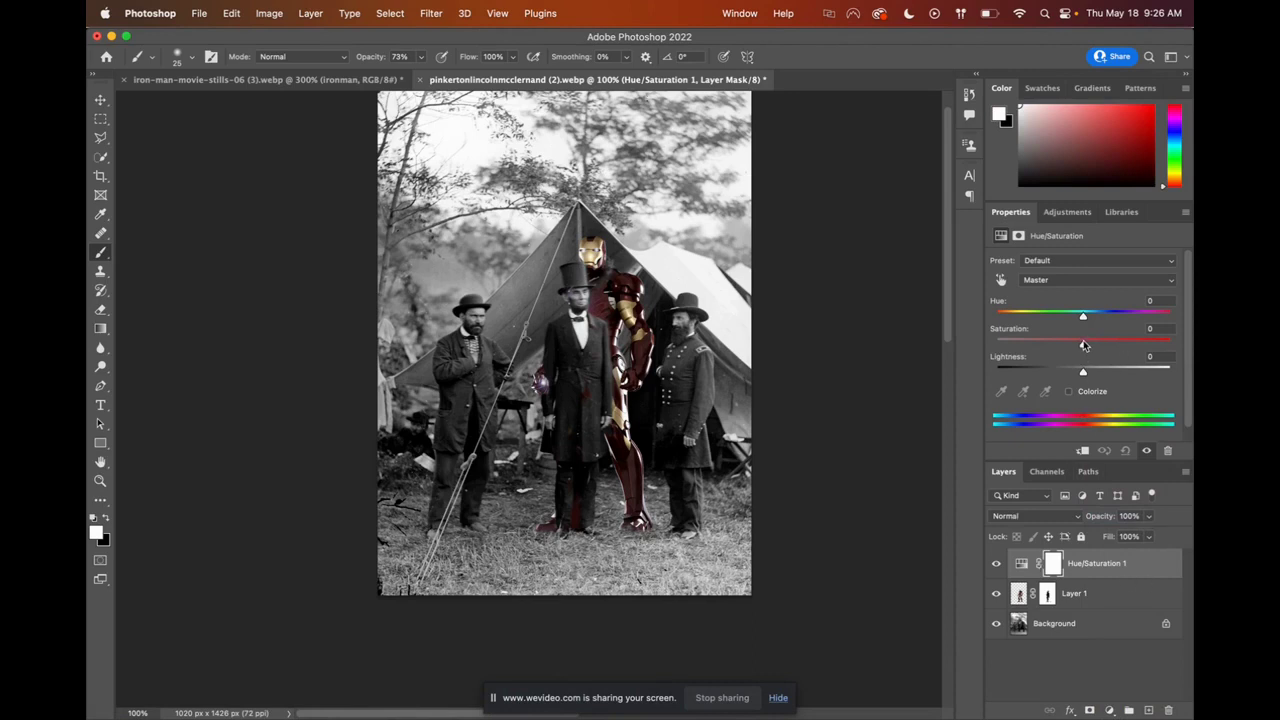
{"action": "left_click_drag", "start_coordinate": [1084, 344], "coordinate": [996, 345]}
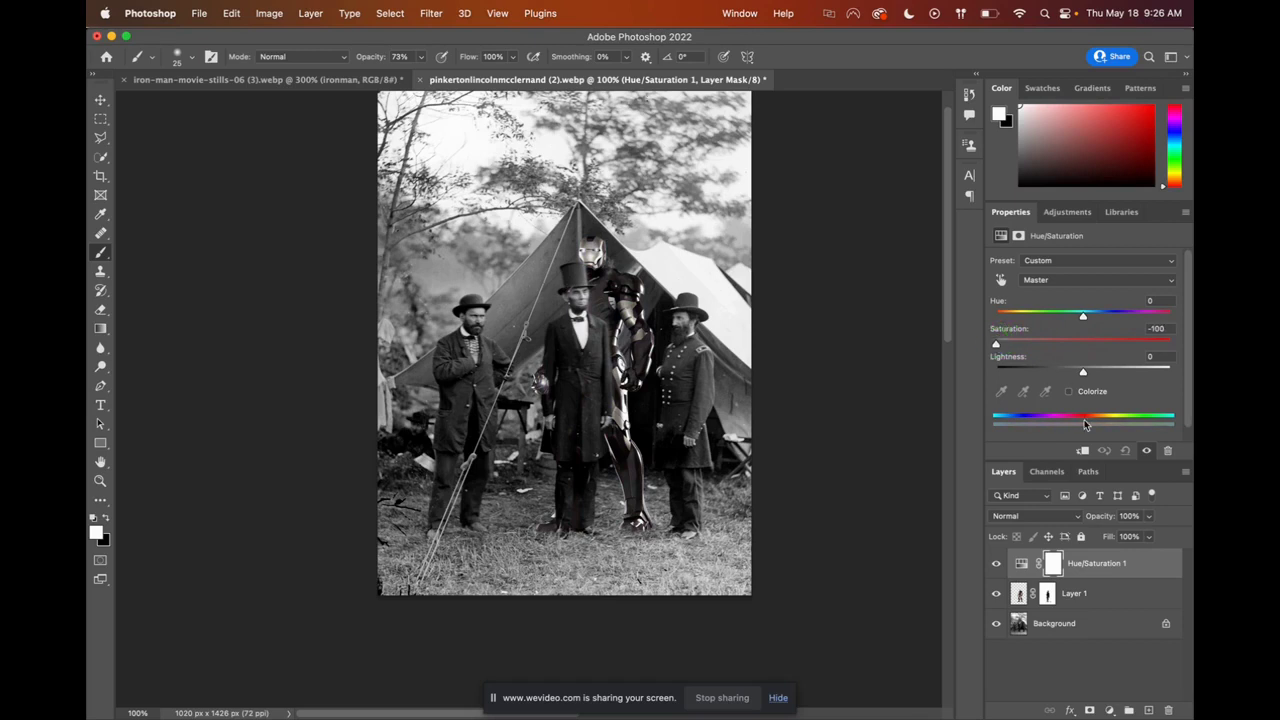
{"action": "mouse_move", "coordinate": [1085, 374]}
{"action": "left_mouse_down"}
{"action": "mouse_move", "coordinate": [1055, 374]}
{"action": "mouse_move", "coordinate": [1086, 374]}
{"action": "left_mouse_up"}
{"action": "mouse_move", "coordinate": [996, 346]}
{"action": "left_mouse_down"}
{"action": "mouse_move", "coordinate": [1043, 345]}
{"action": "mouse_move", "coordinate": [979, 350]}
{"action": "left_mouse_up"}
Step: On Layer 1, apply a Gaussian Blur of radius 1.3 pixels, checking the preview on Iron Man's torso
{"action": "left_click", "coordinate": [1017, 597]}
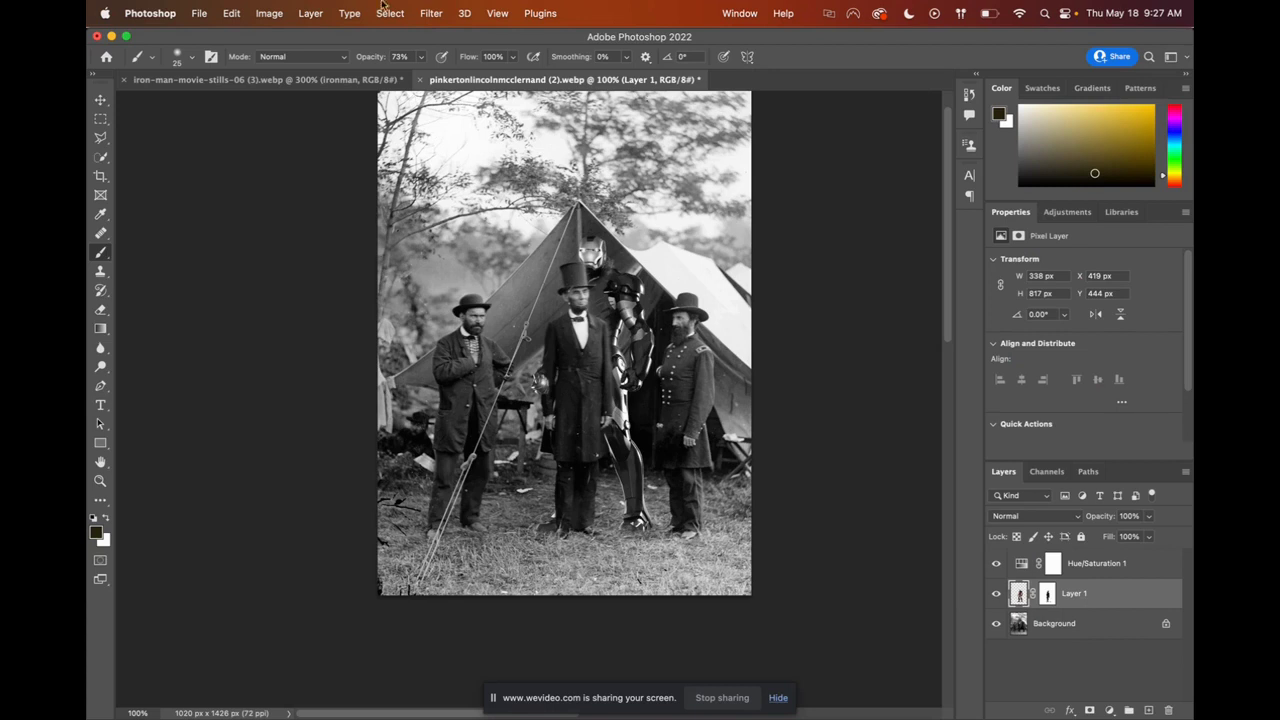
{"action": "left_click", "coordinate": [431, 12]}
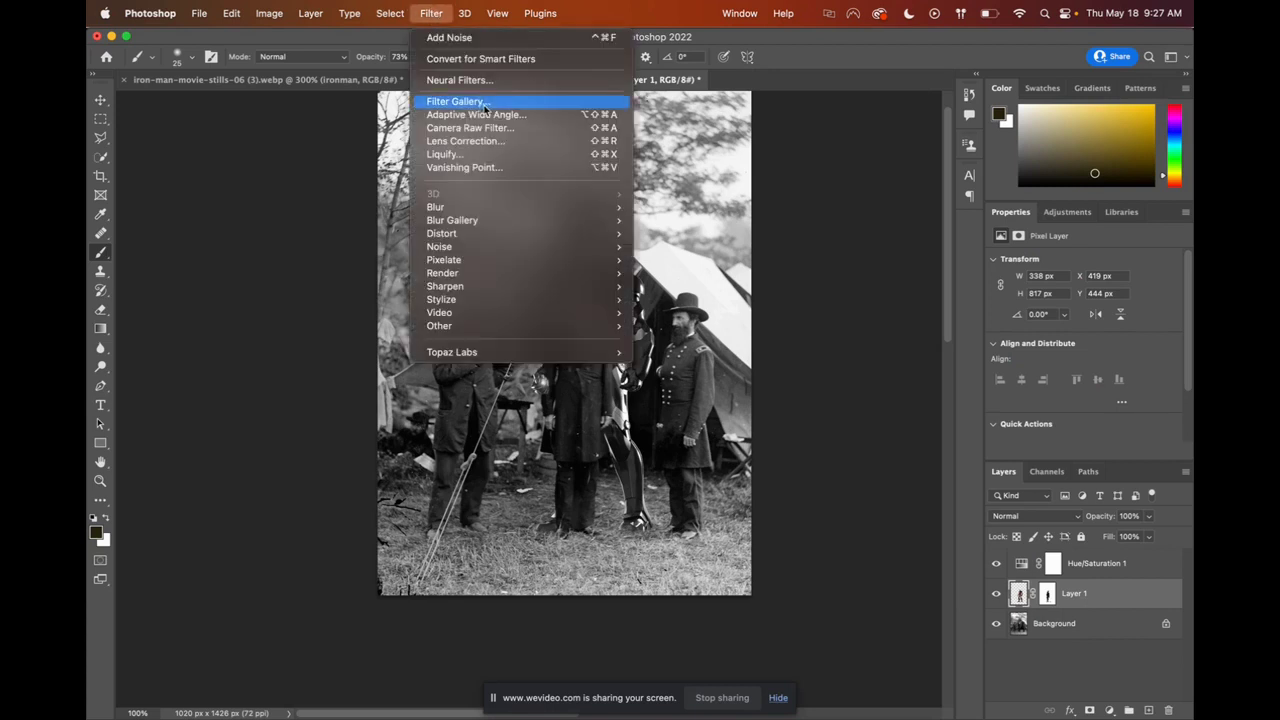
{"action": "mouse_move", "coordinate": [507, 220]}
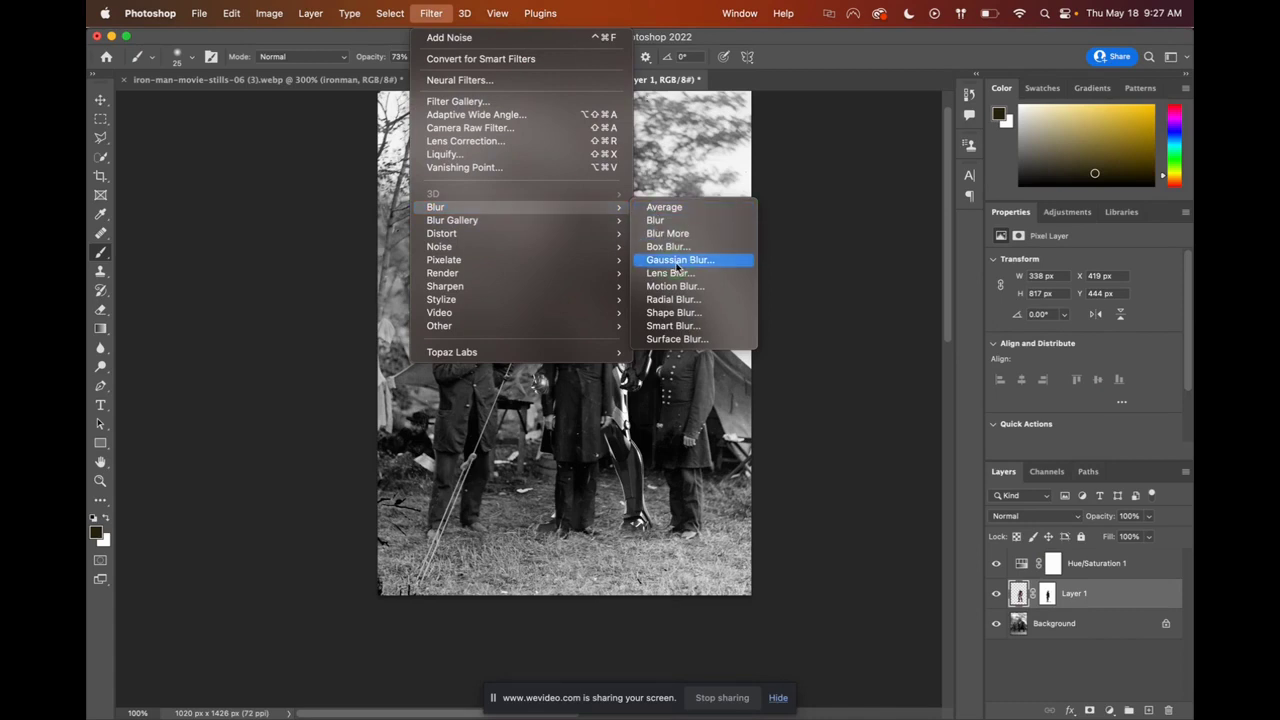
{"action": "left_click", "coordinate": [679, 261]}
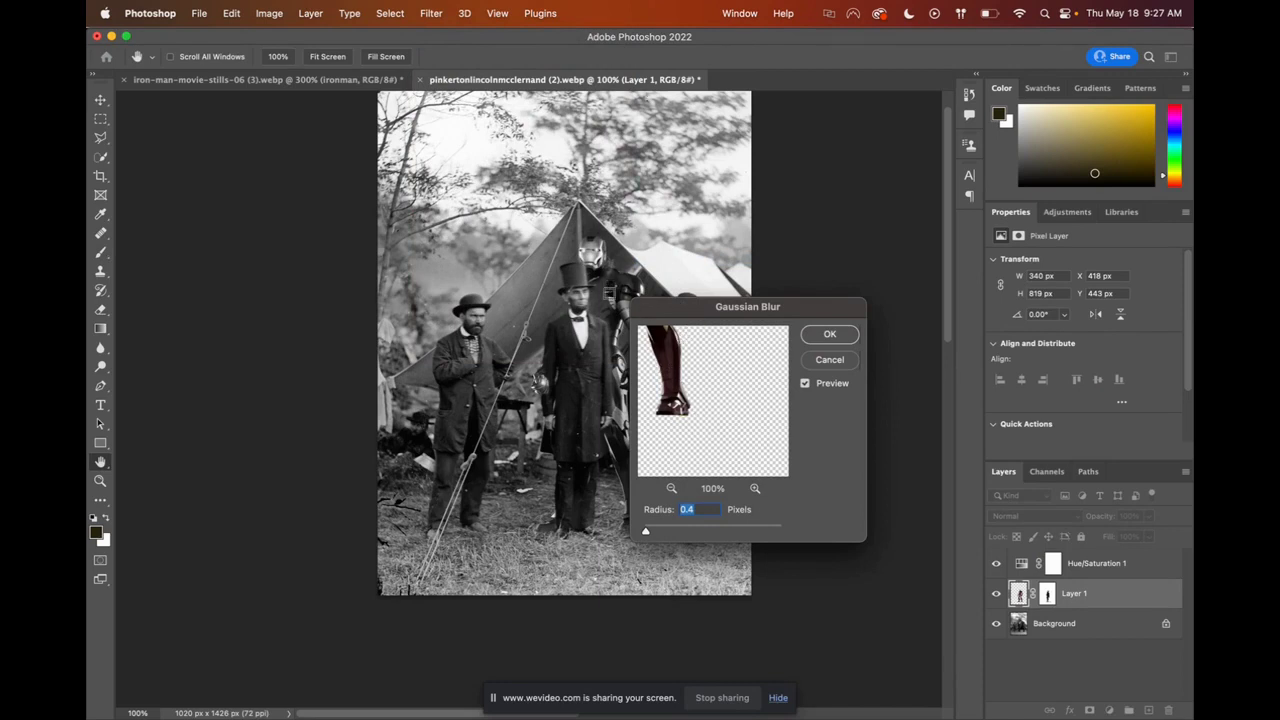
{"action": "left_click", "coordinate": [600, 280]}
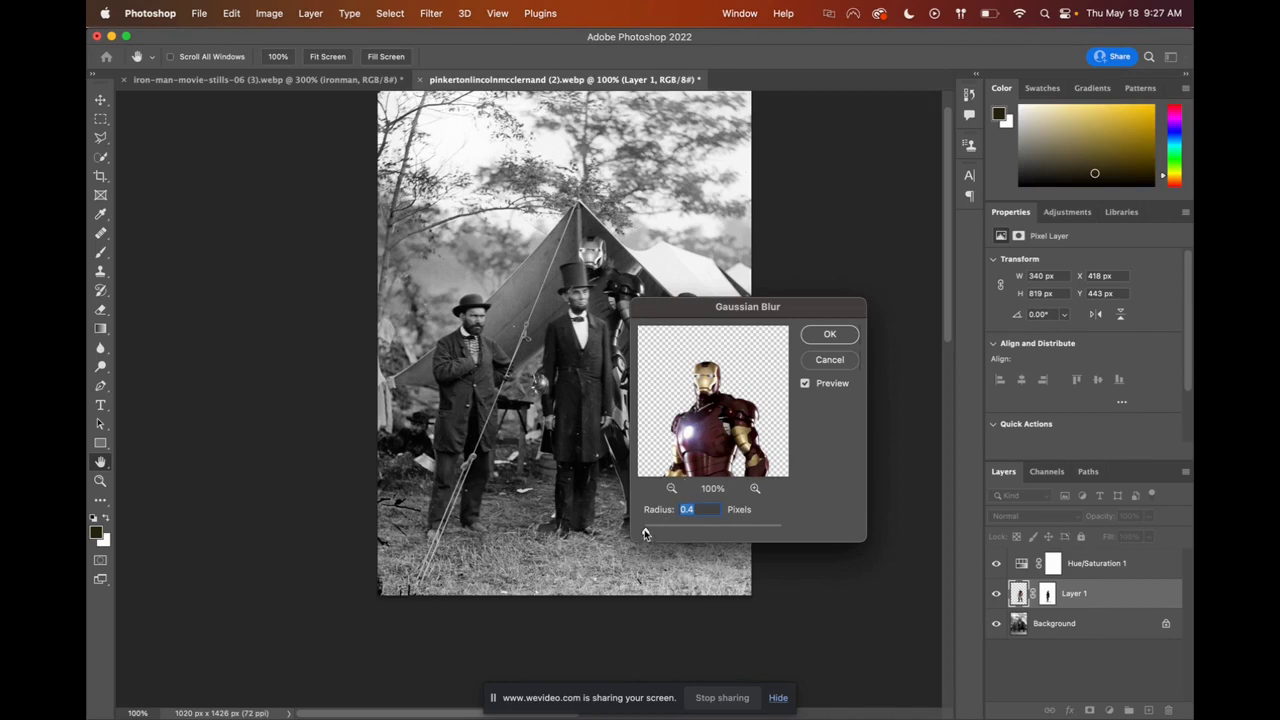
{"action": "mouse_move", "coordinate": [645, 534]}
{"action": "left_mouse_down"}
{"action": "mouse_move", "coordinate": [707, 532]}
{"action": "mouse_move", "coordinate": [651, 532]}
{"action": "left_mouse_up"}
{"action": "left_click_drag", "start_coordinate": [652, 532], "coordinate": [652, 532]}
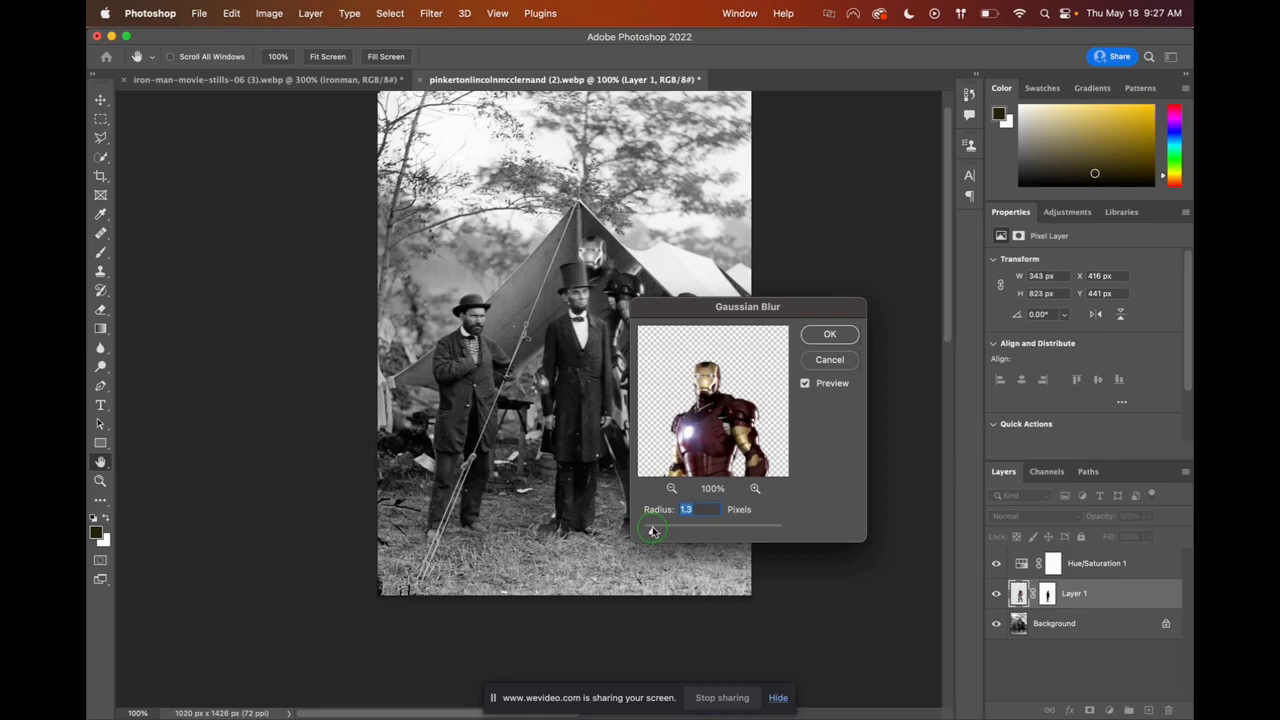
{"action": "left_click", "coordinate": [822, 341]}
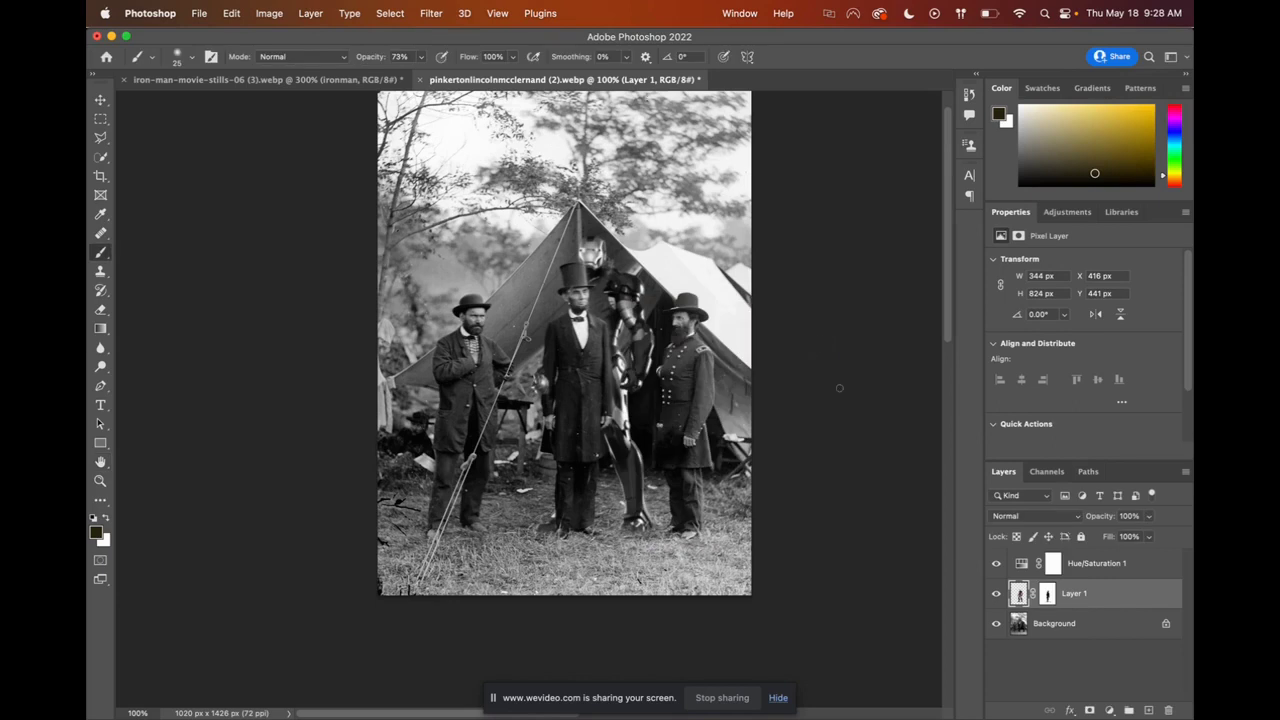